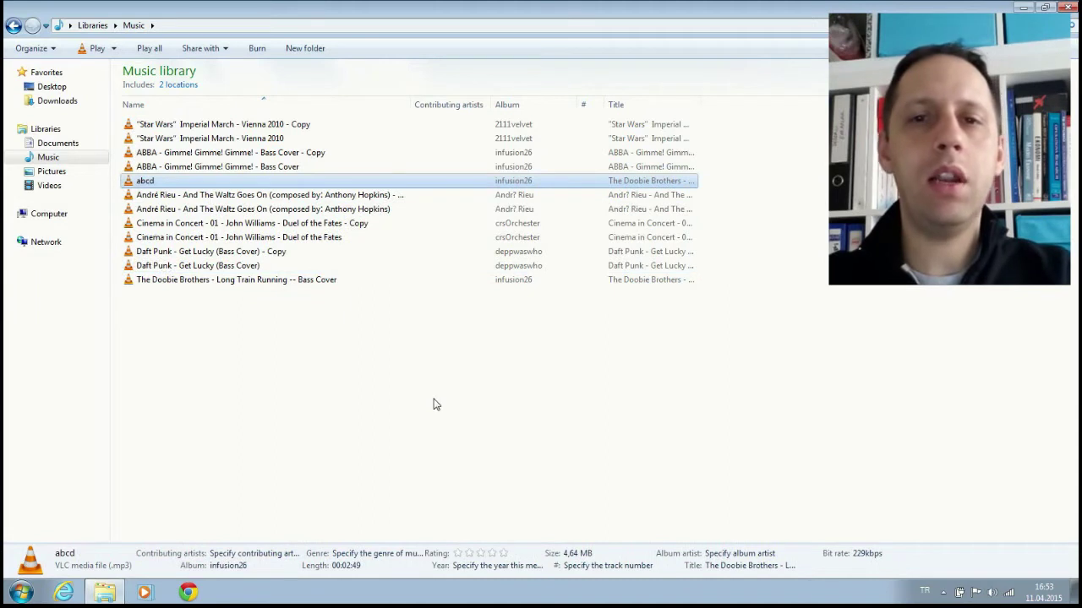
Step: Switch from the Music library to Anti-Twin, maximize it, and choose My Music as the main folder
click(433, 405)
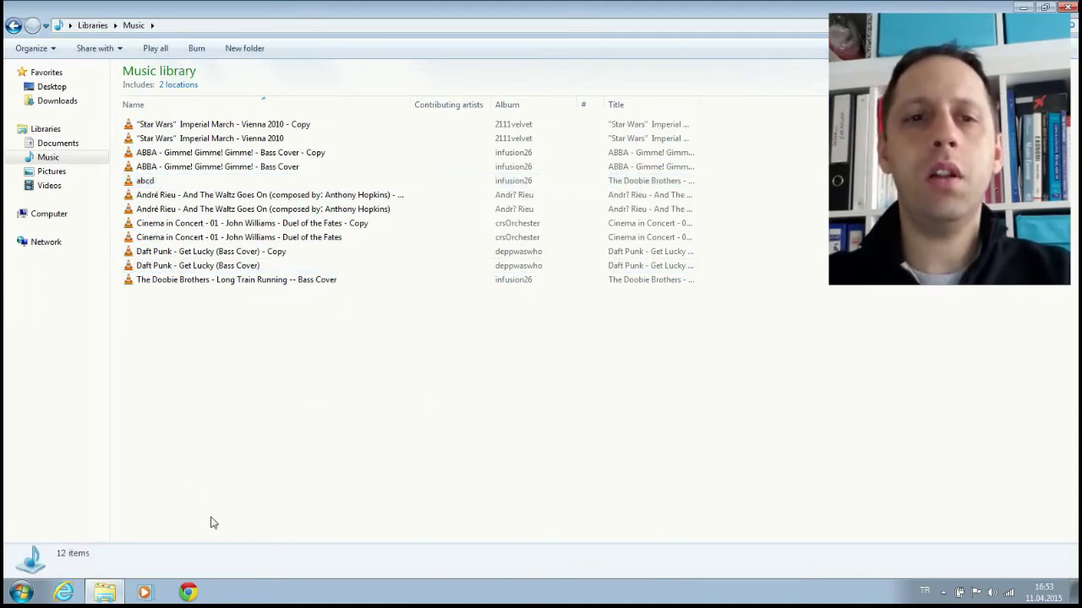
click(118, 594)
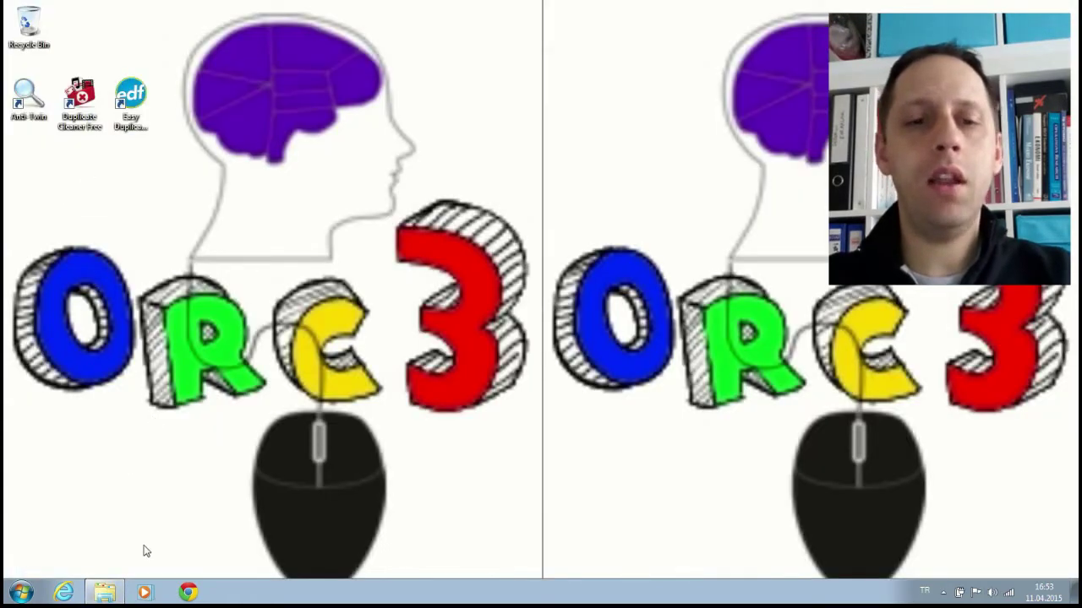
mouse_move(118, 594)
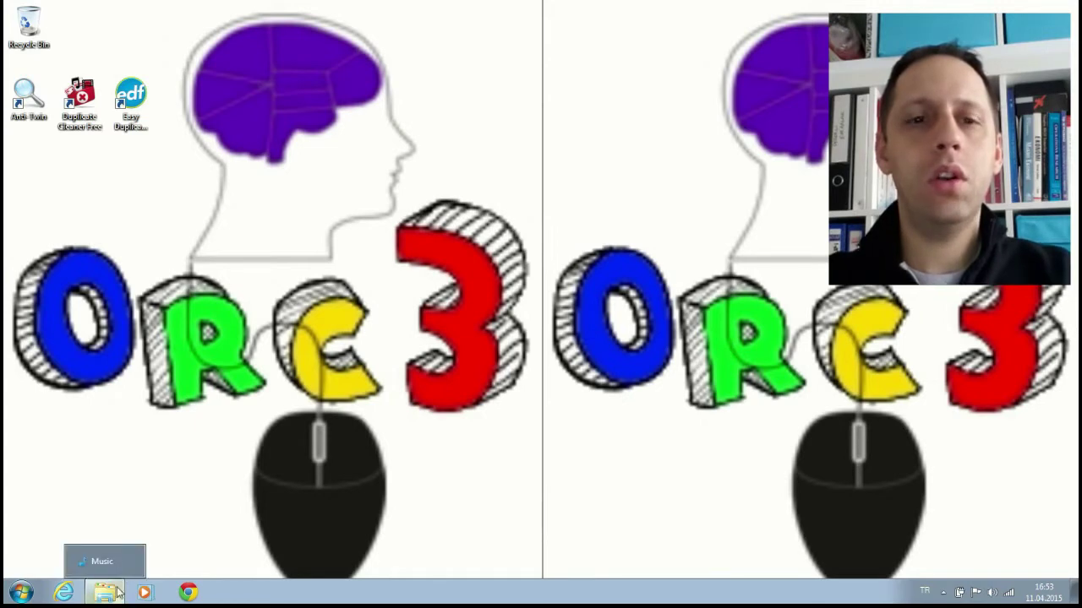
double_click(28, 100)
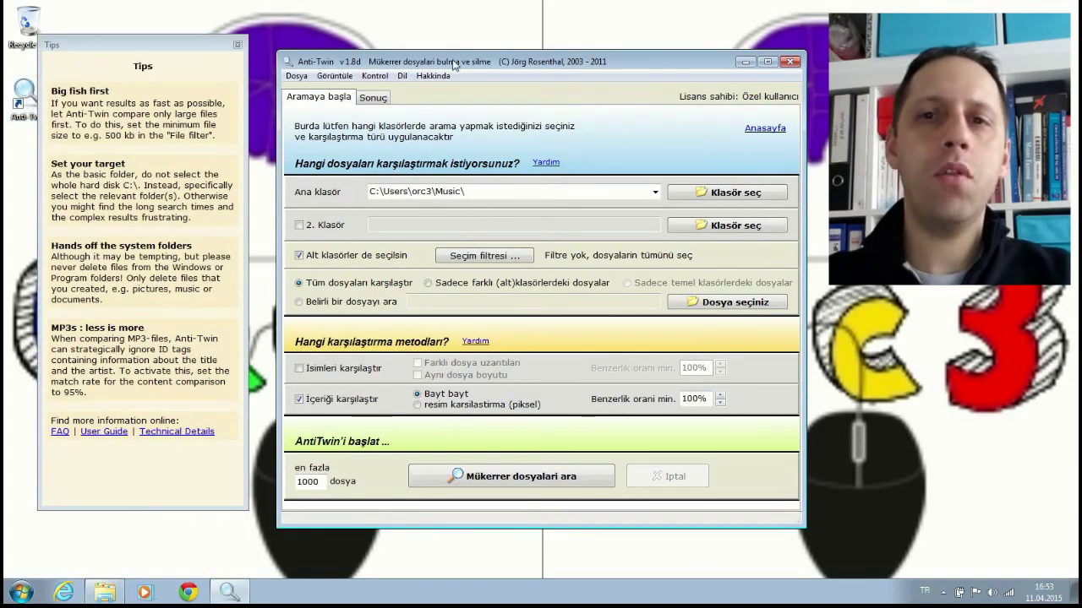
double_click(454, 61)
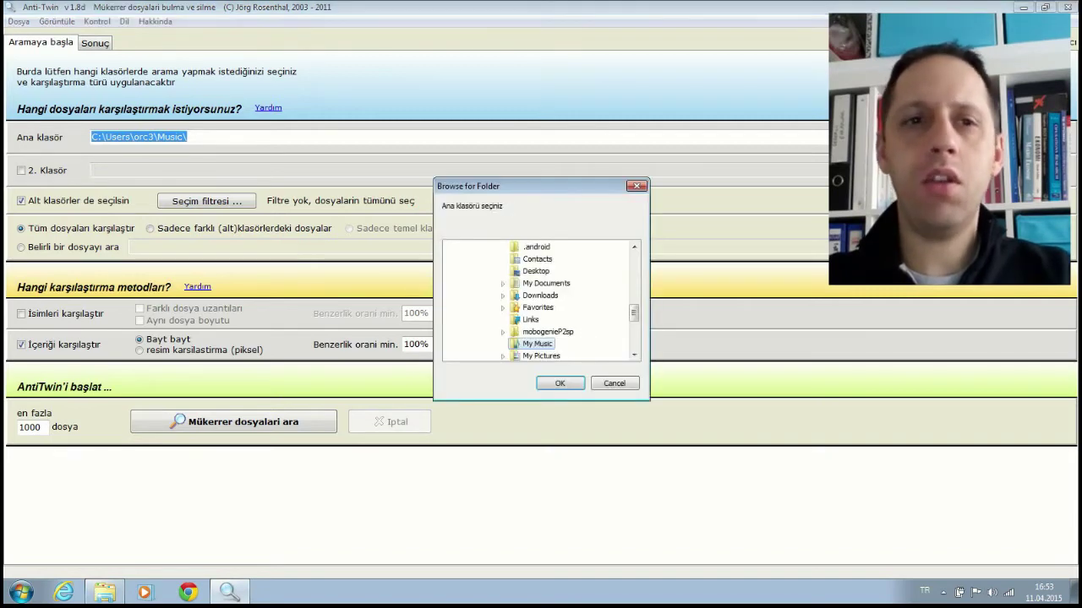
click(556, 381)
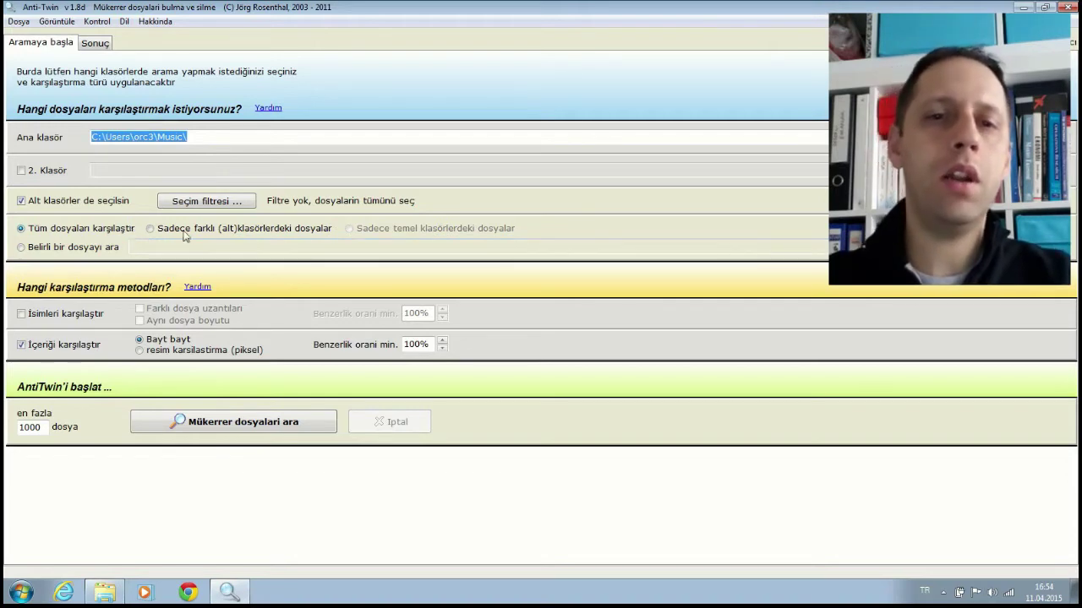
Step: Change the comparison from file content to file names and search the Music folder for identical names
click(22, 345)
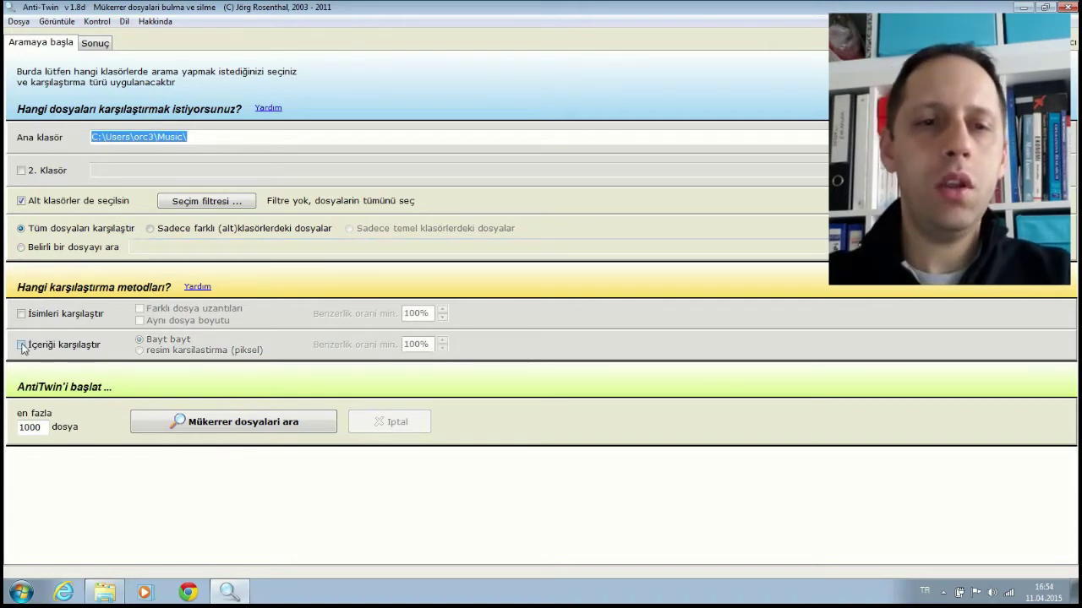
click(22, 315)
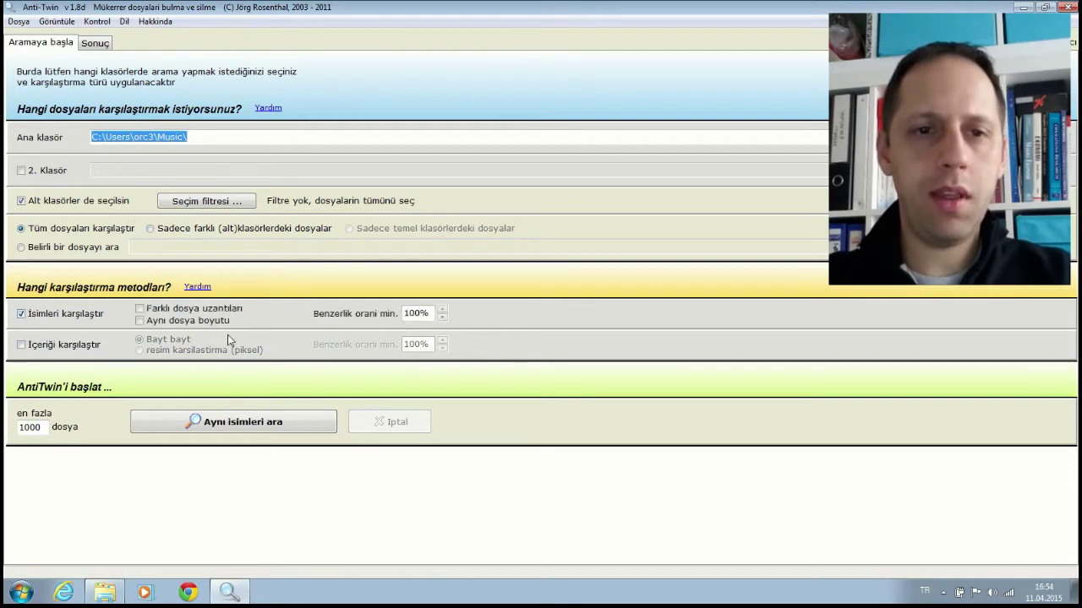
click(197, 423)
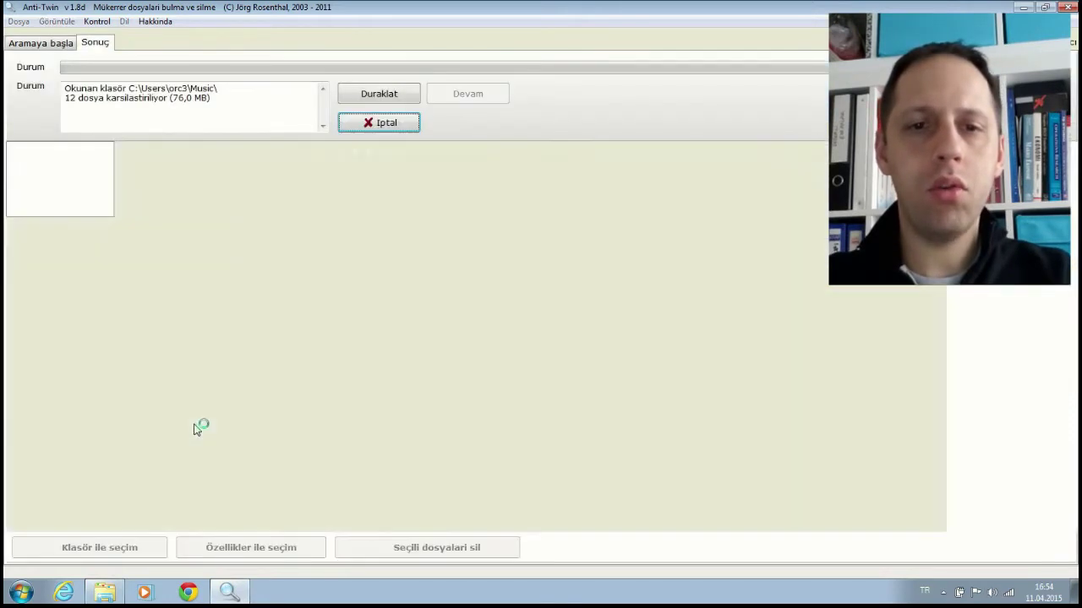
click(551, 317)
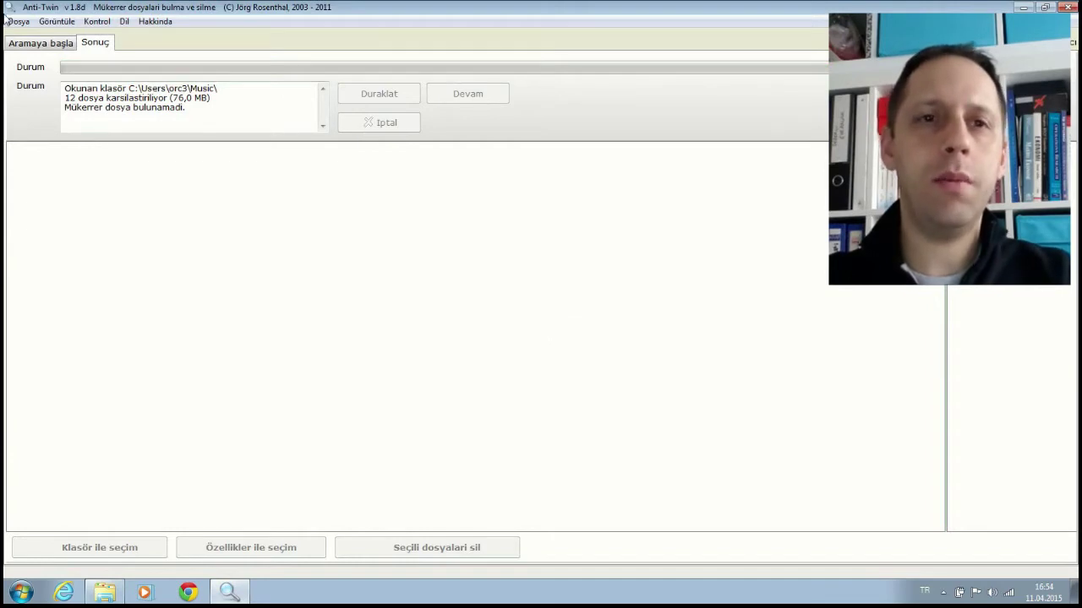
Step: Lower the minimum name similarity to 60% and search the Music folder for similar names
click(33, 44)
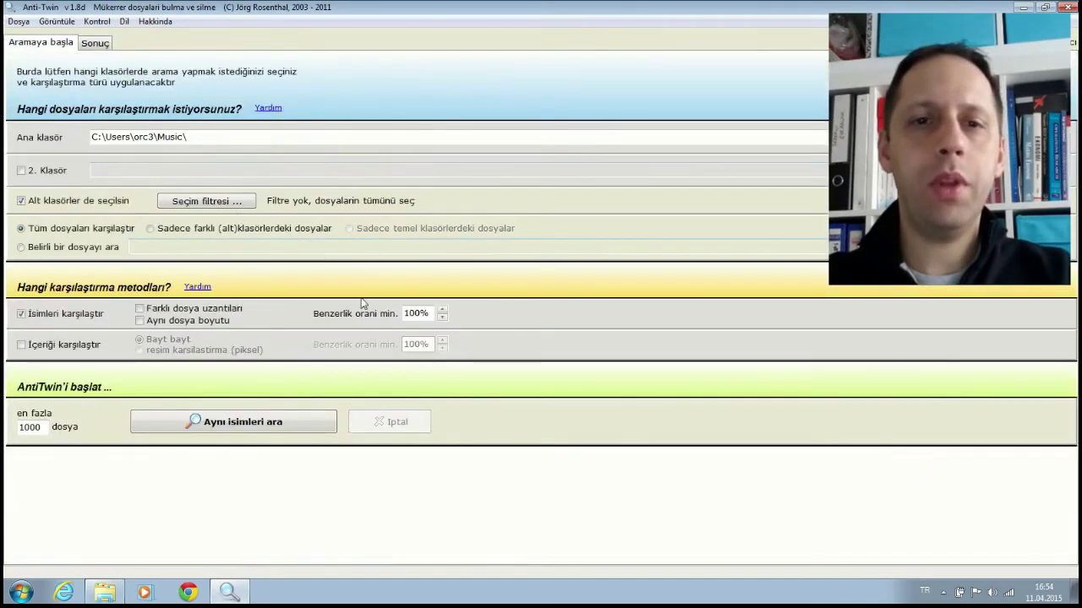
click(445, 319)
click(445, 320)
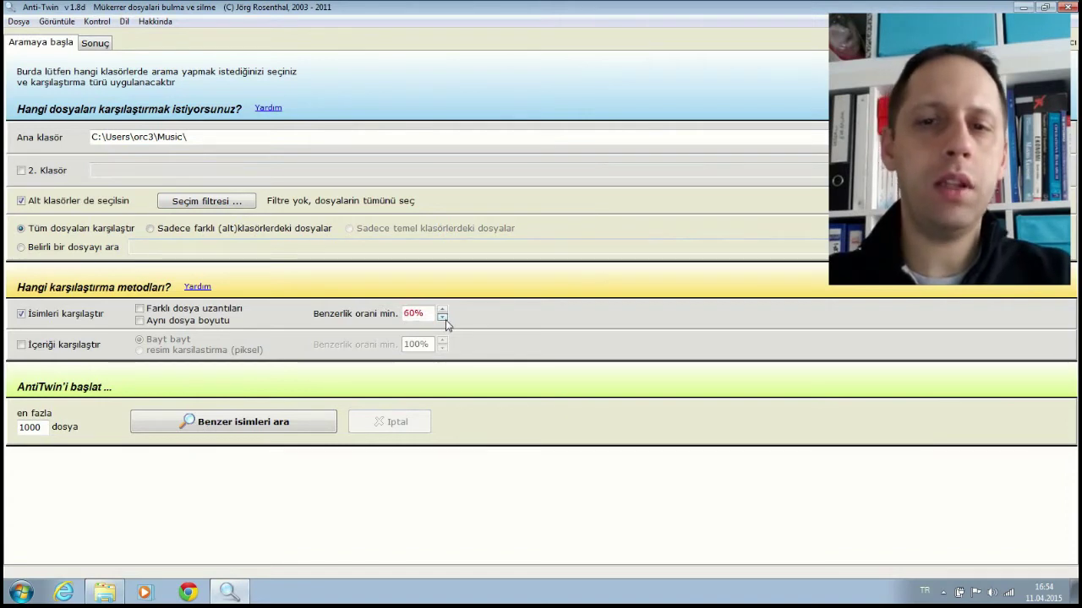
click(214, 426)
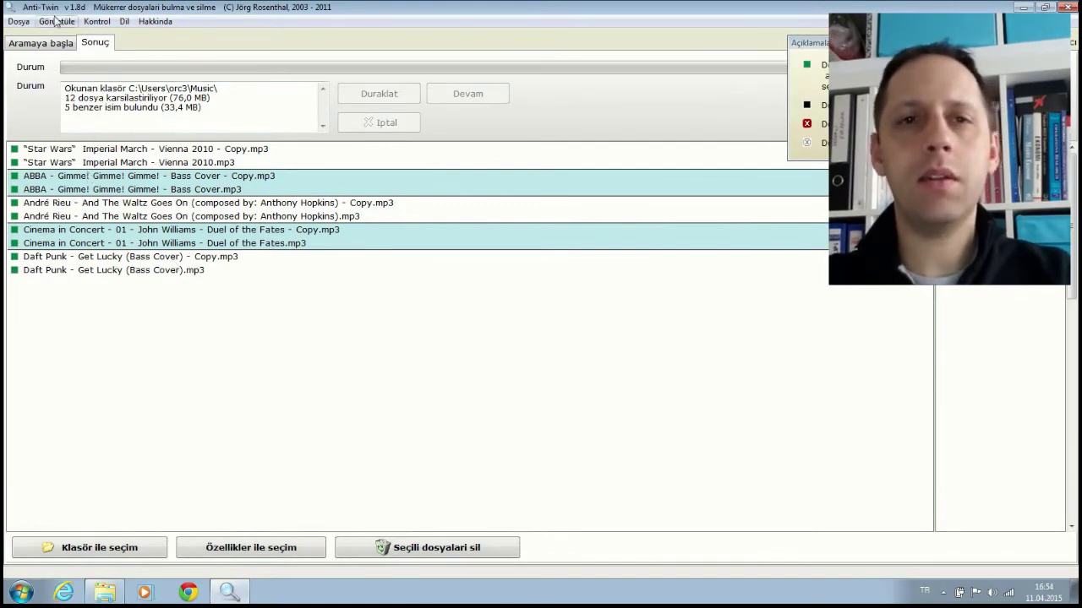
Step: Compare by content only, byte by byte at 100%, search for duplicates, and inspect the abcd.mp3 and Doobie Brothers pair
click(47, 42)
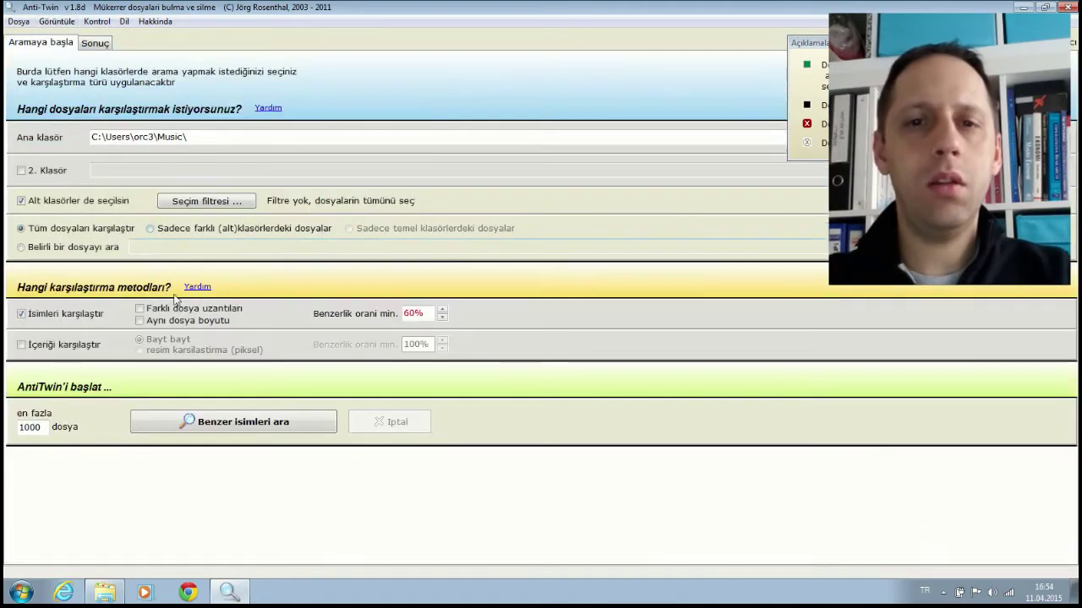
click(32, 314)
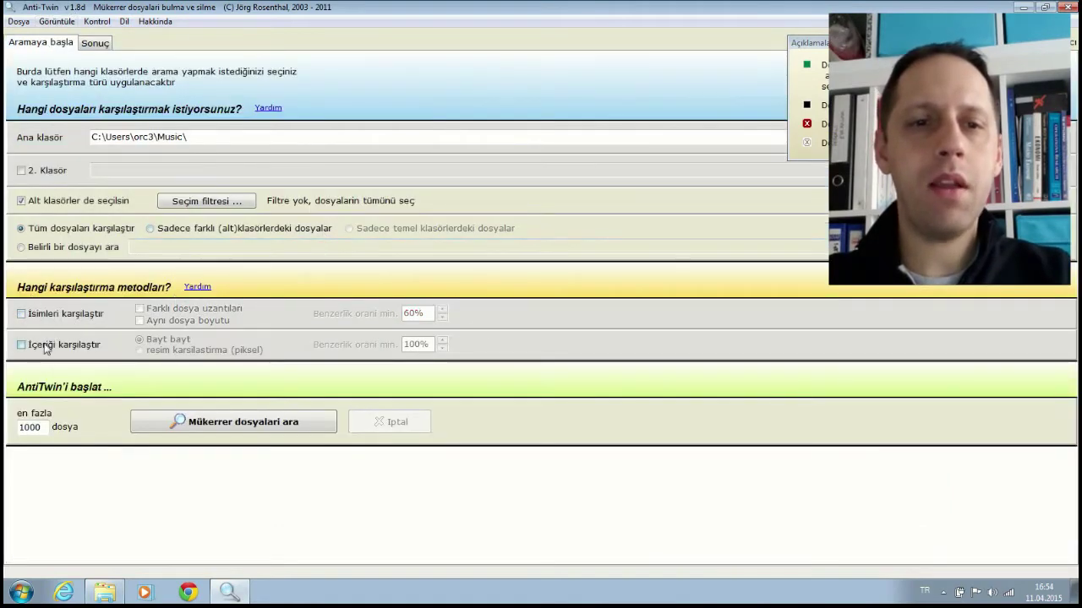
click(48, 344)
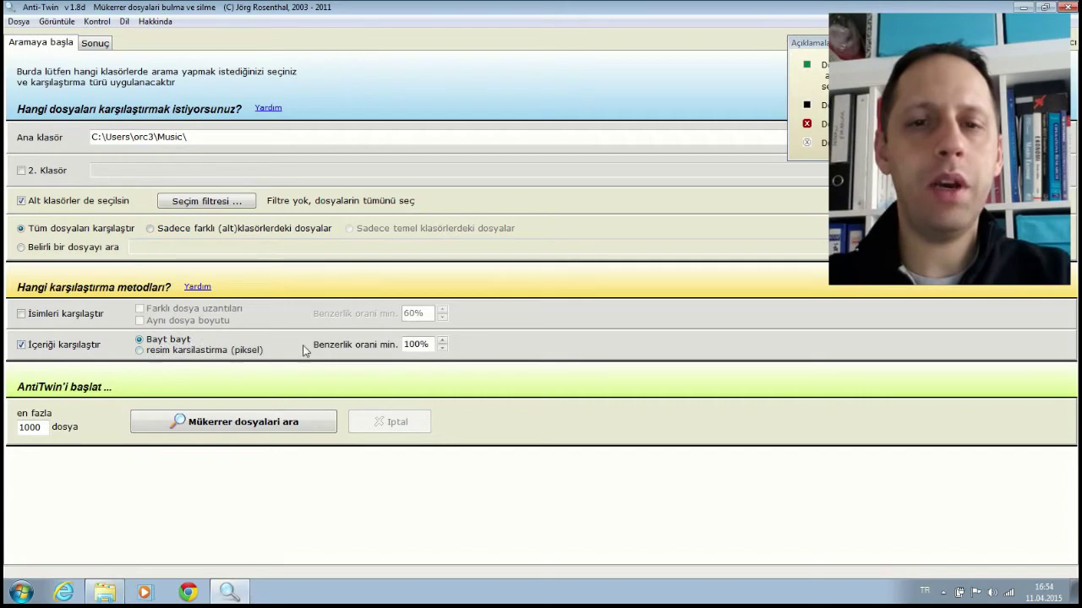
click(259, 424)
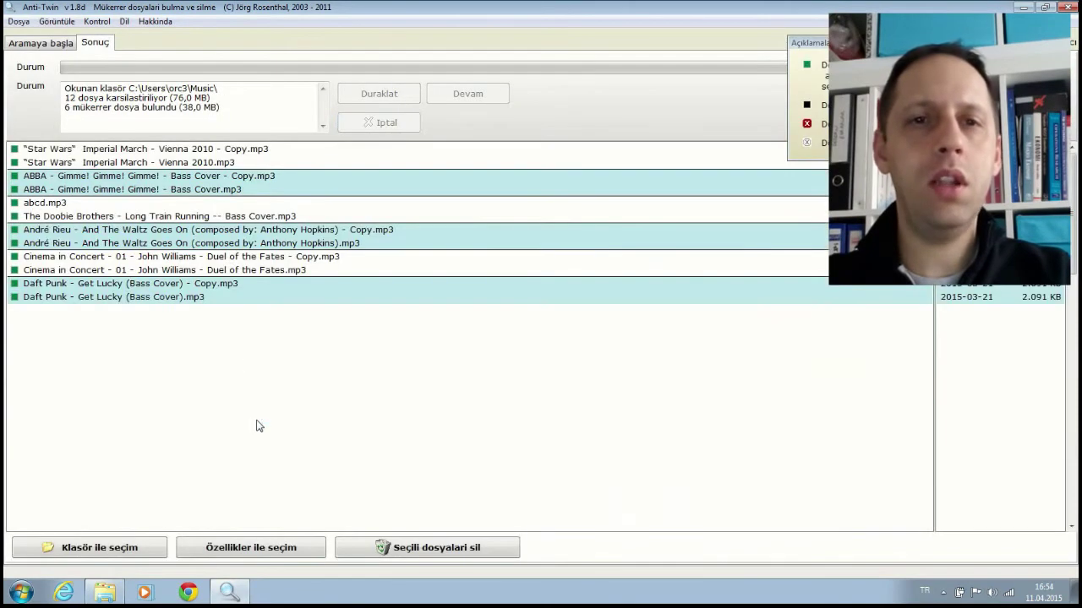
click(71, 204)
click(73, 218)
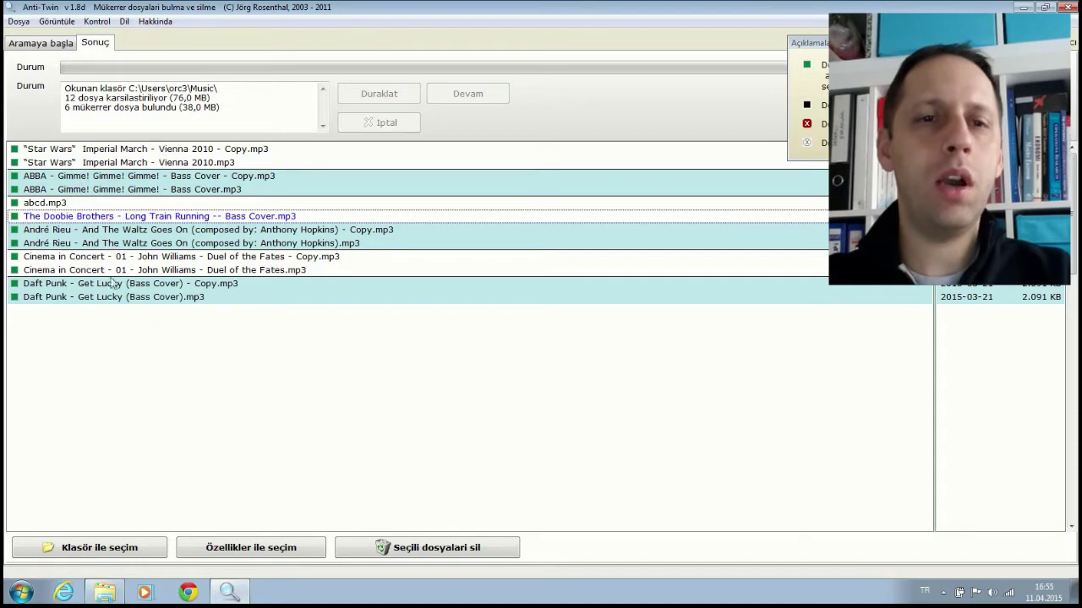
click(15, 151)
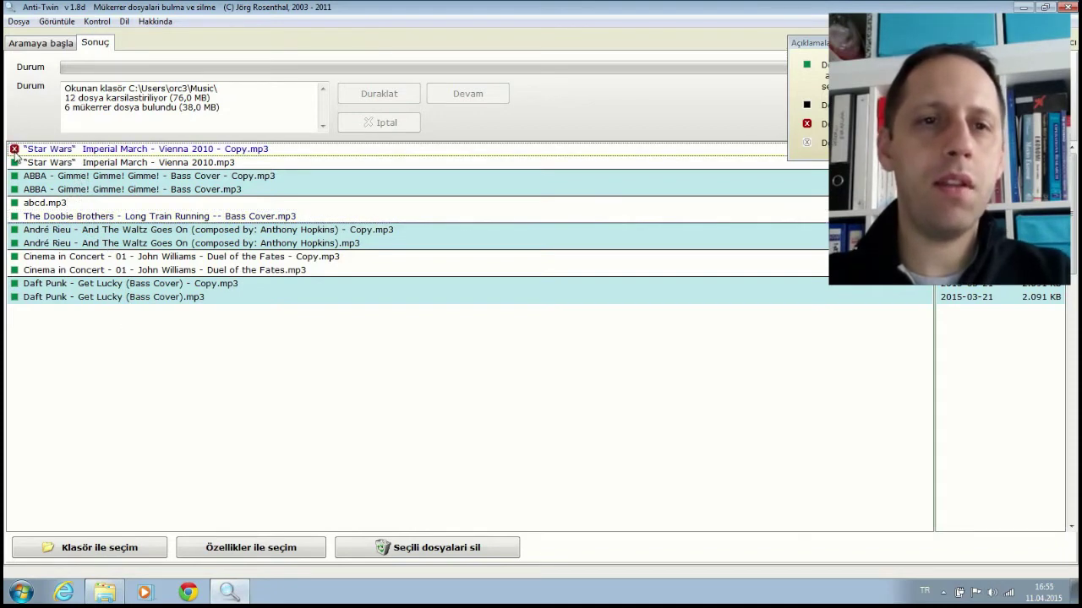
click(14, 177)
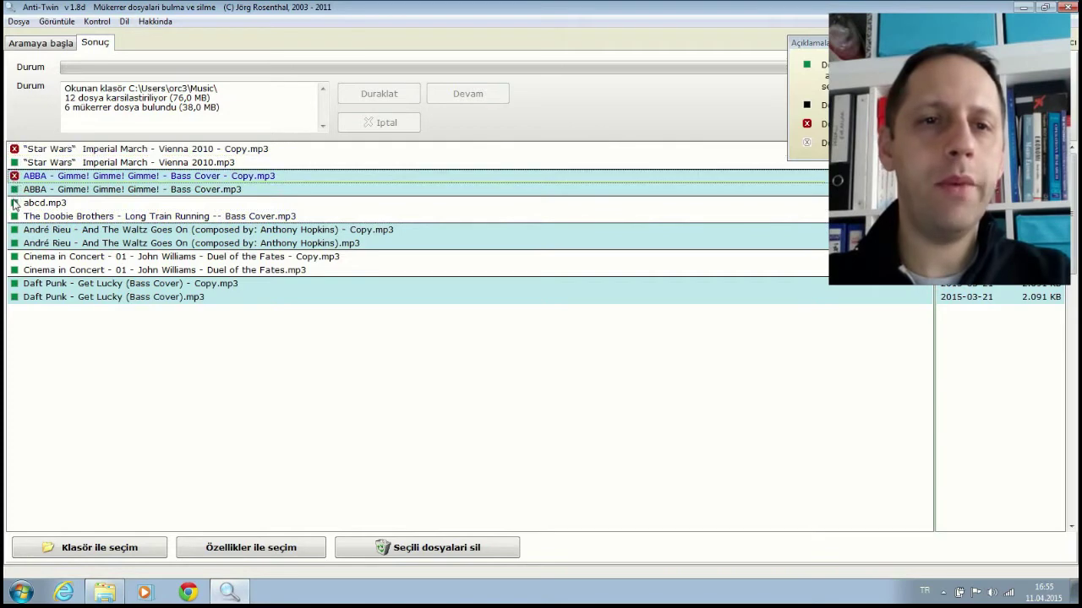
click(14, 204)
click(14, 230)
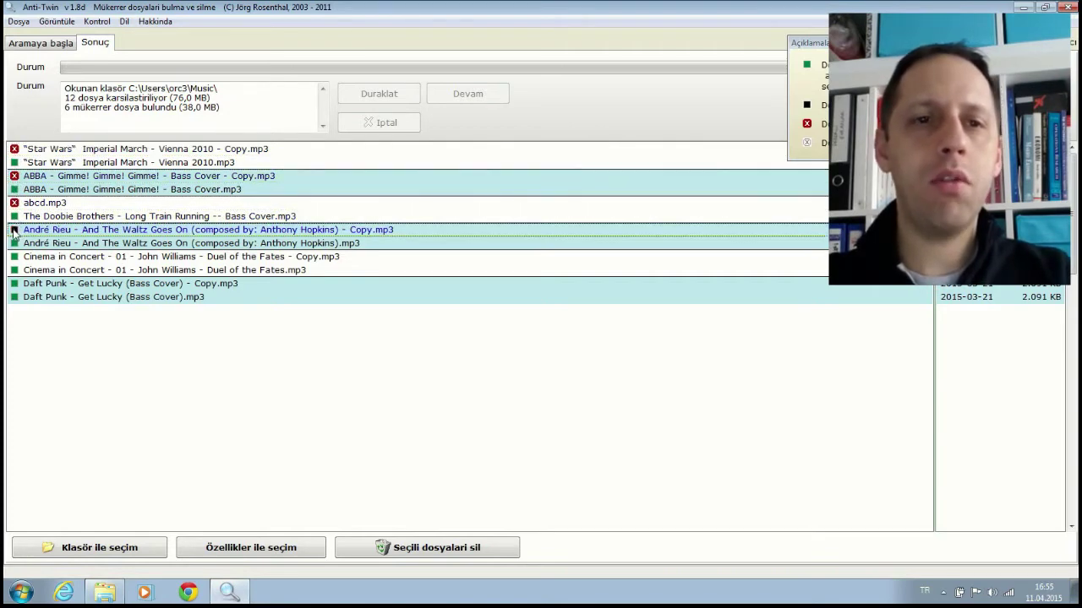
click(14, 204)
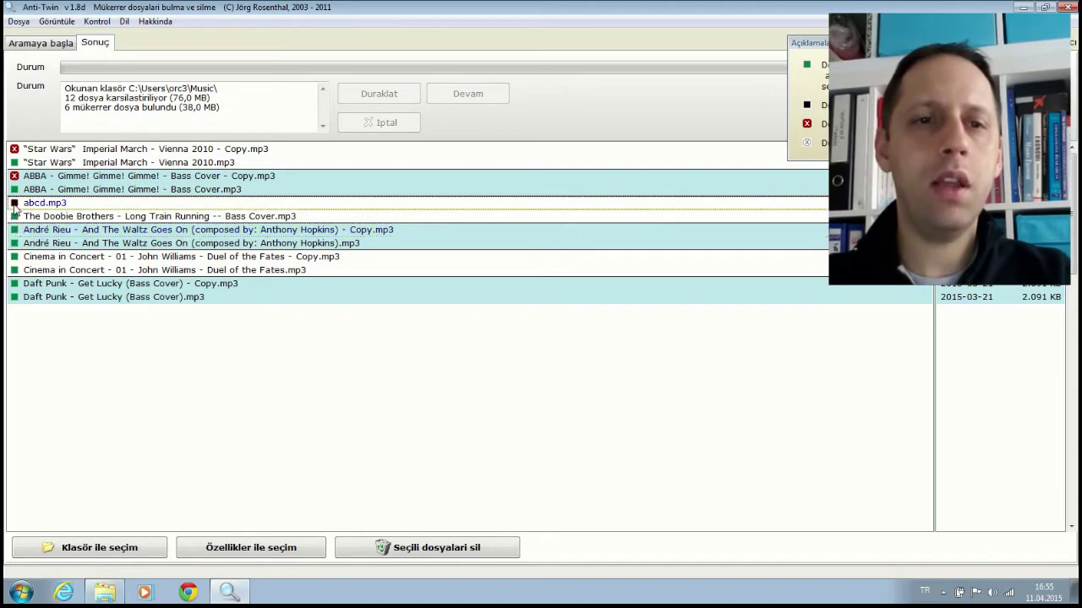
click(14, 177)
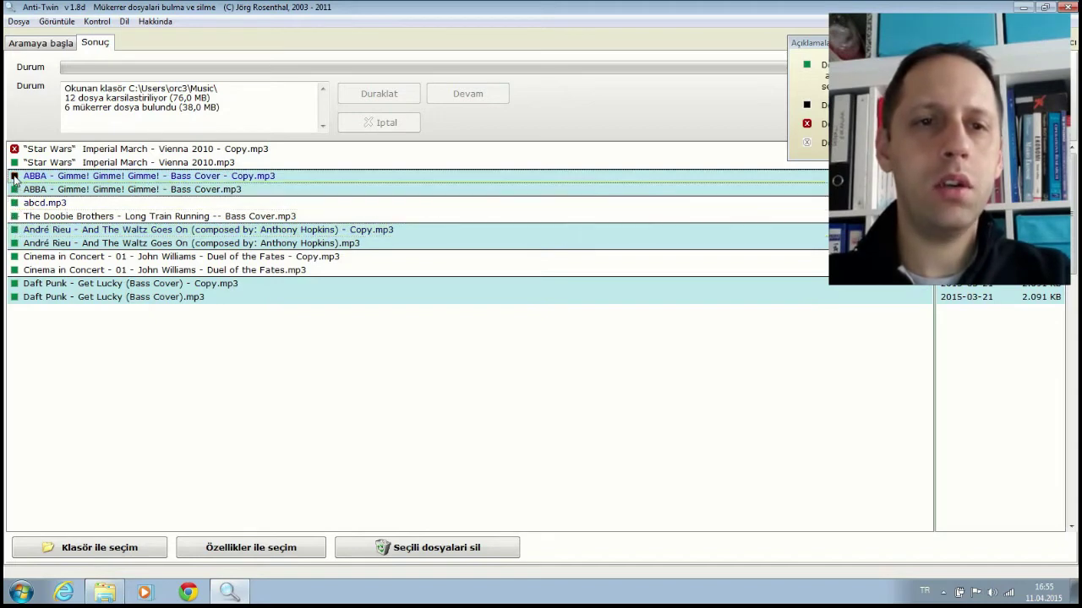
click(14, 152)
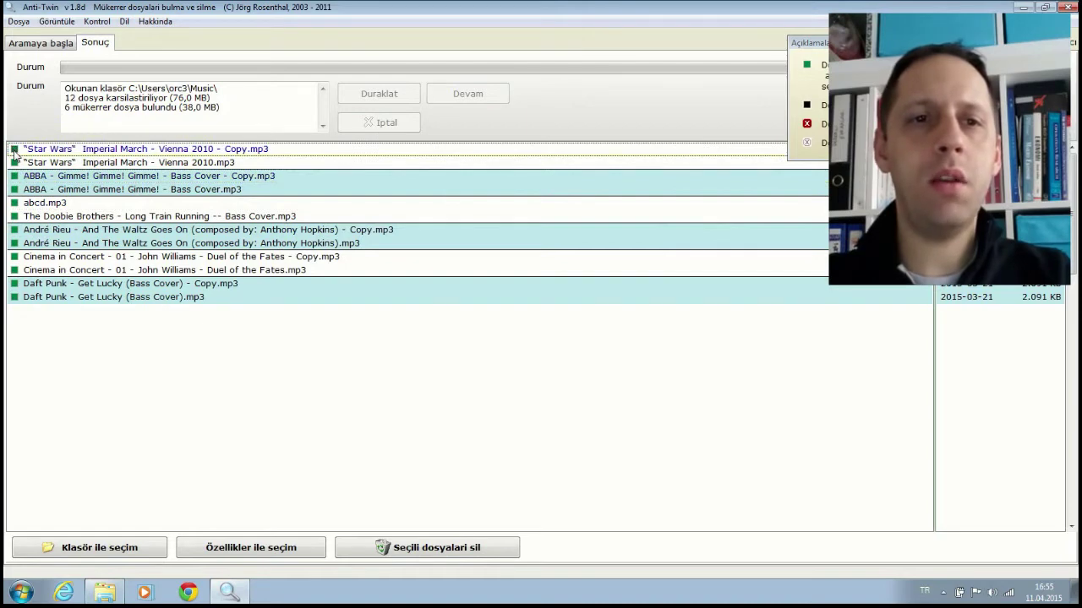
click(125, 551)
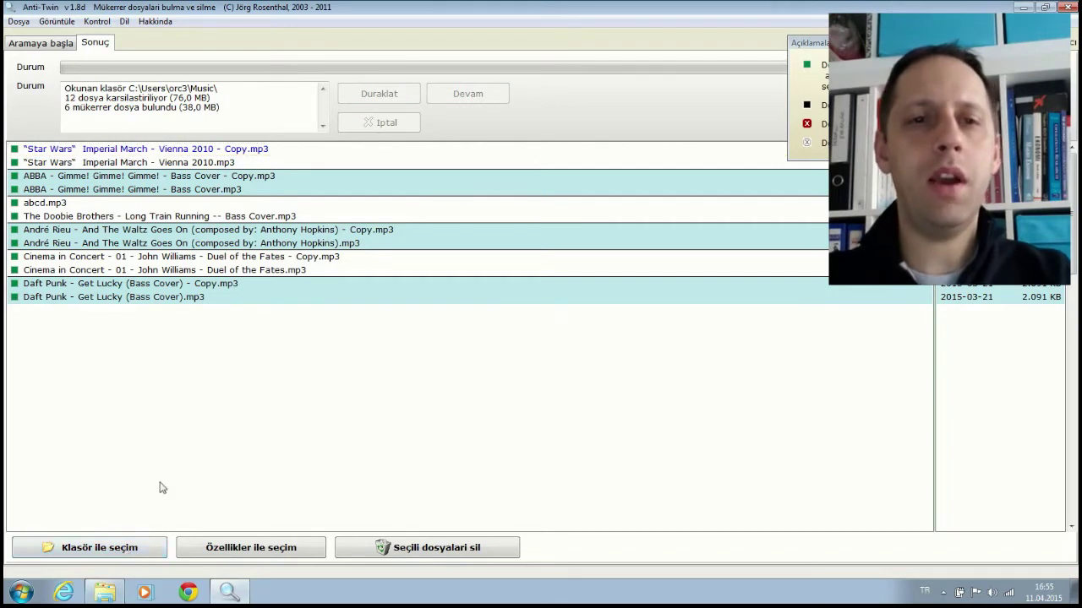
Step: Mark duplicates for deletion by properties, using older creation date, larger size and a copy indication in the file name
click(243, 546)
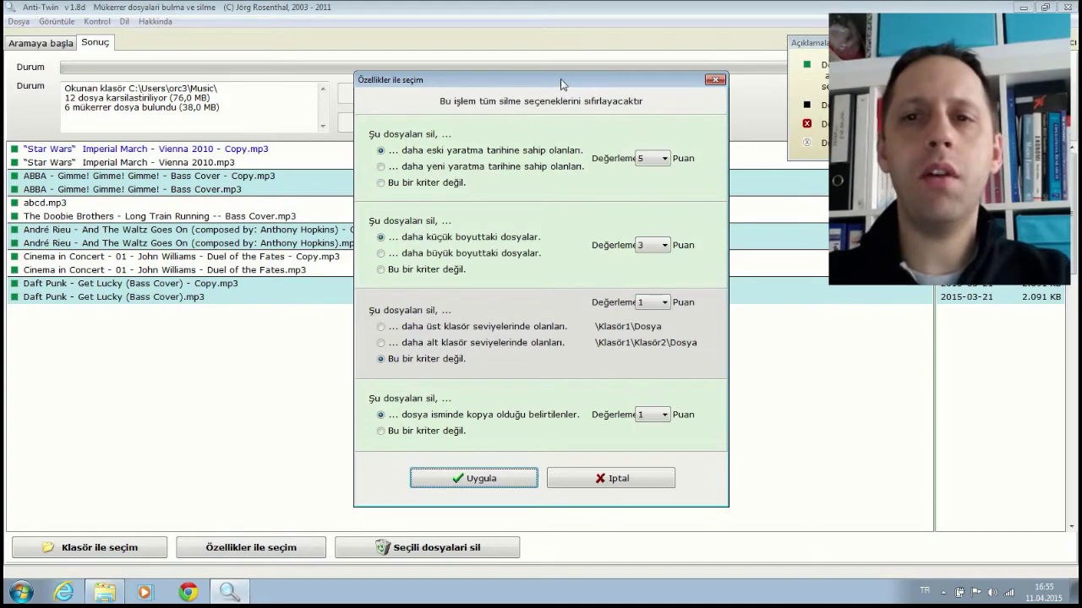
drag(560, 83, 594, 79)
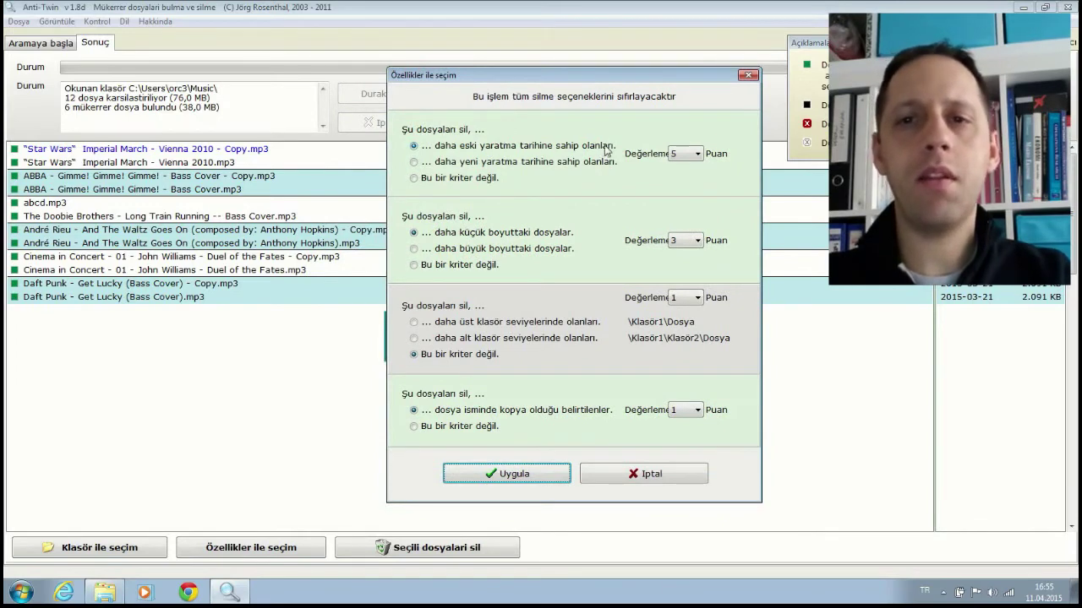
click(492, 166)
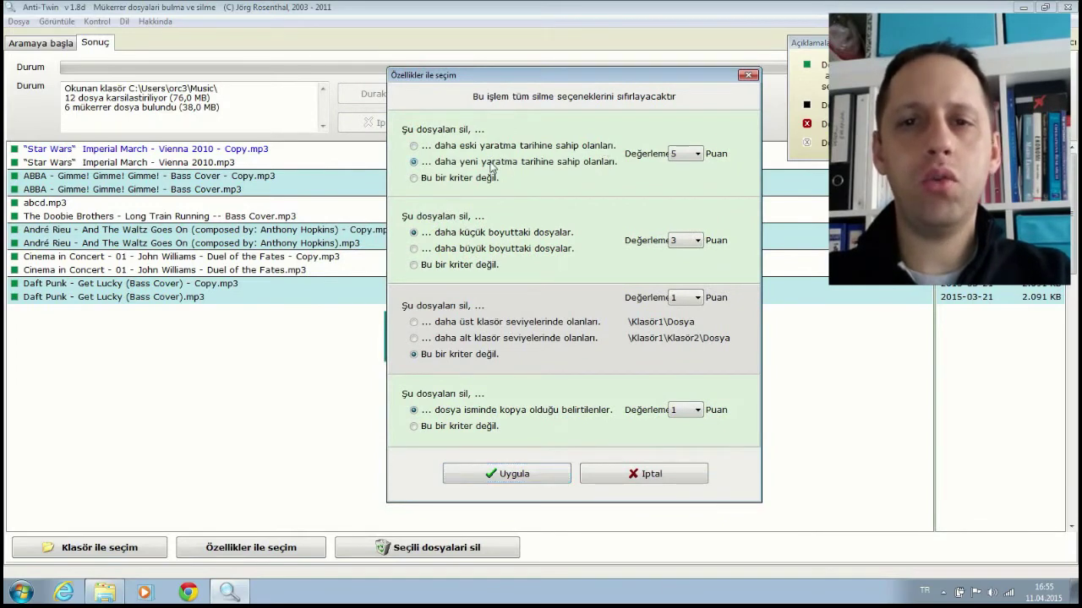
click(461, 180)
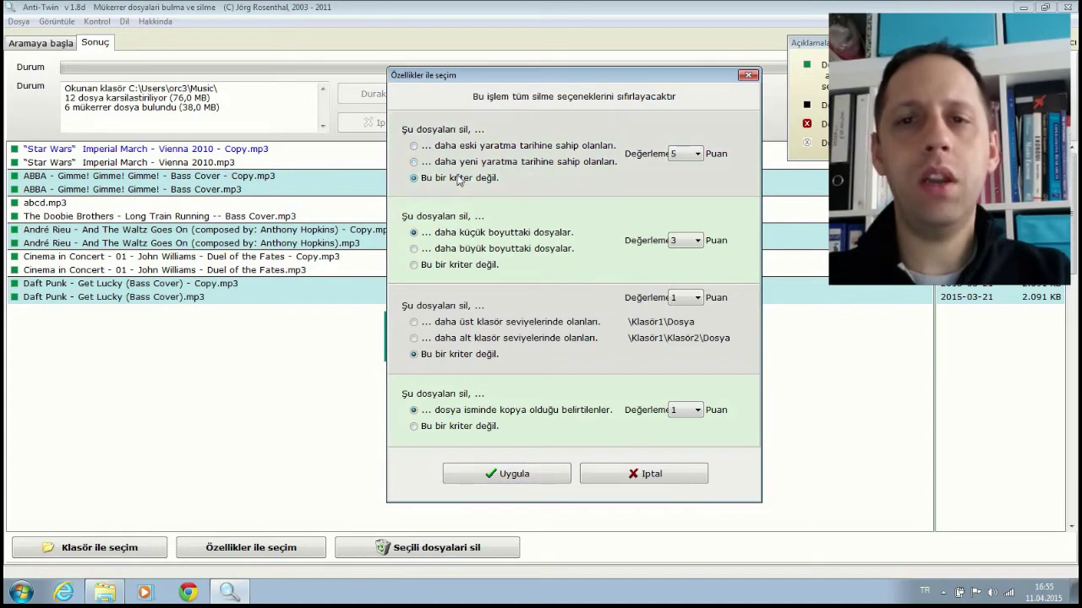
click(463, 234)
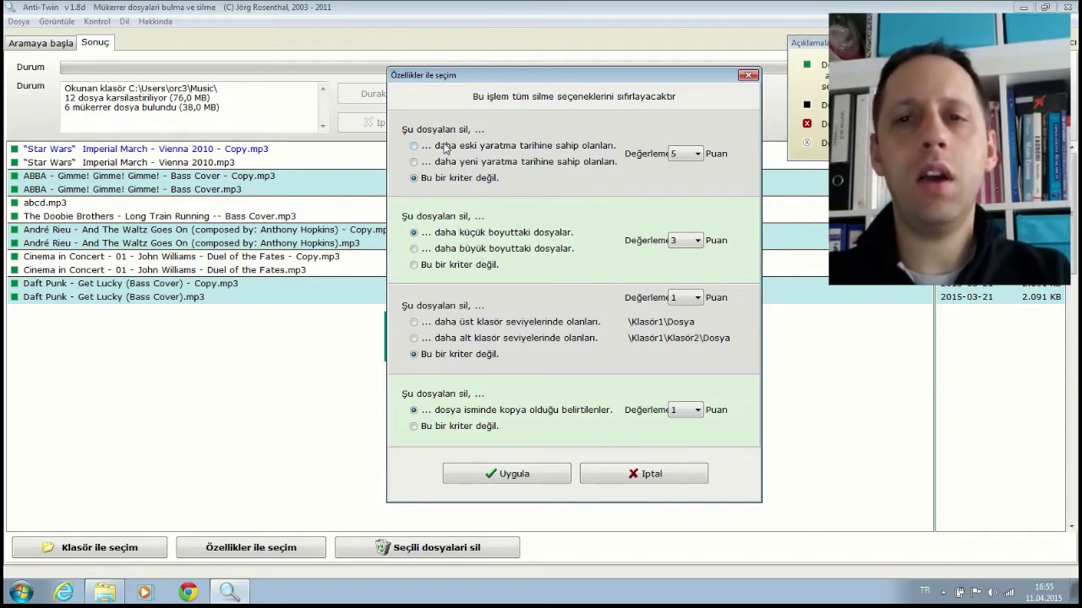
click(452, 163)
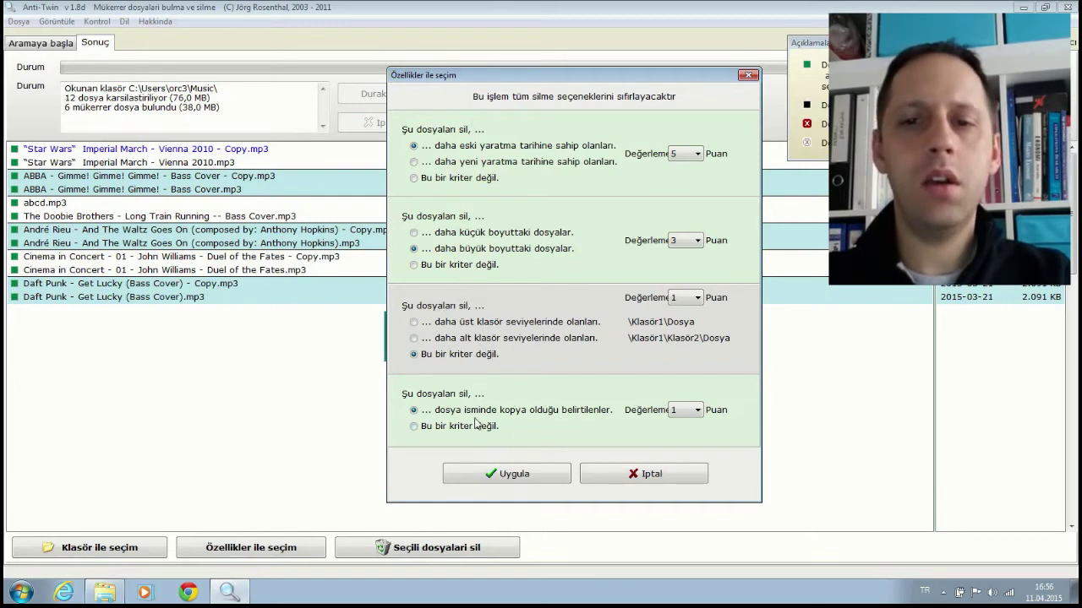
click(513, 474)
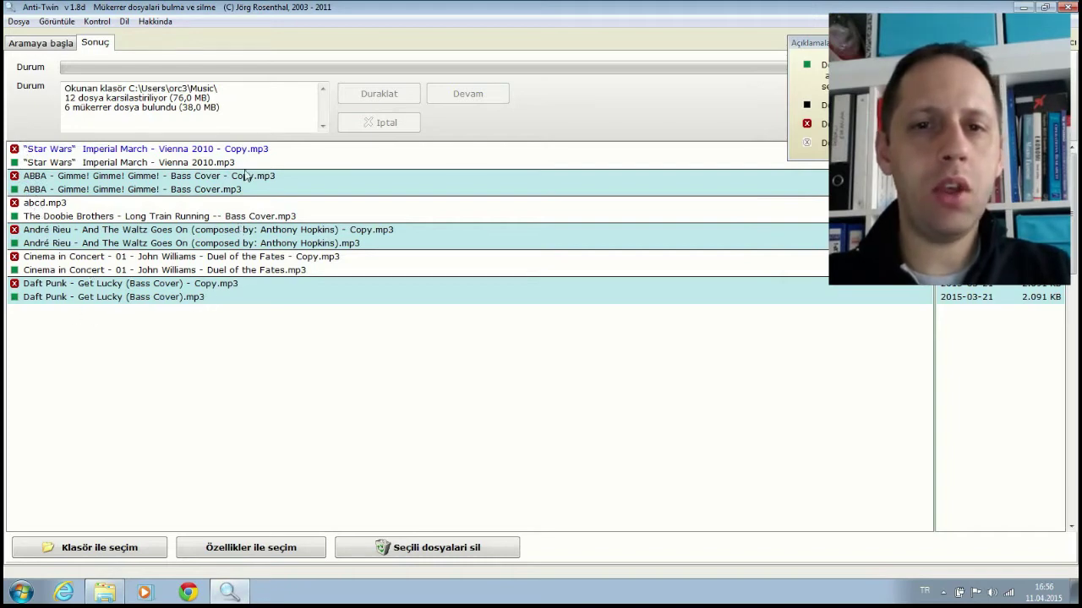
Step: Delete the marked duplicates directly instead of moving them to the antitwined folder or the Recycle Bin
click(420, 550)
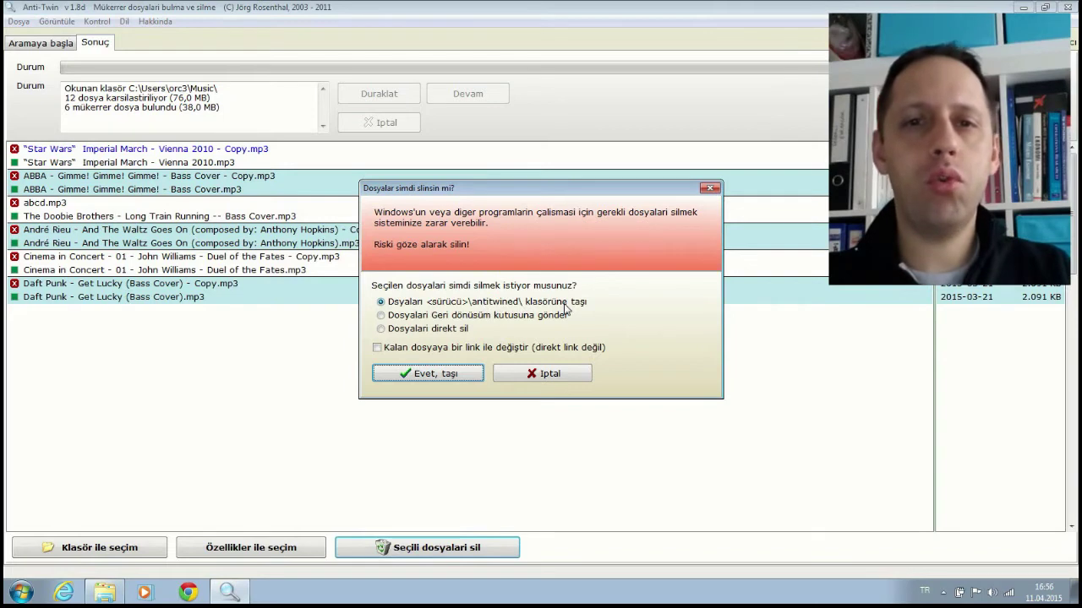
click(499, 321)
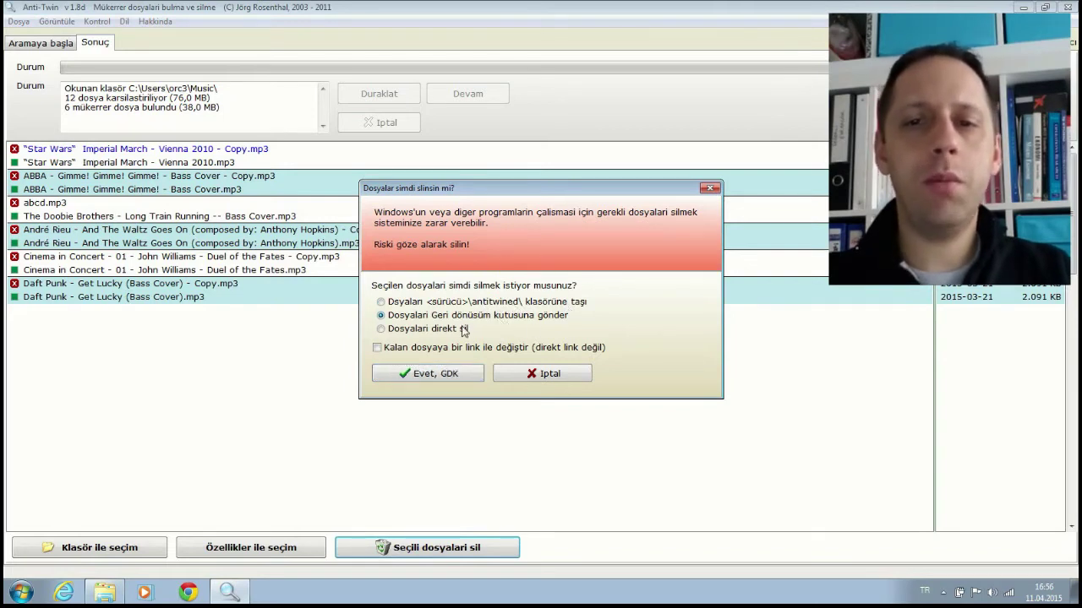
click(463, 331)
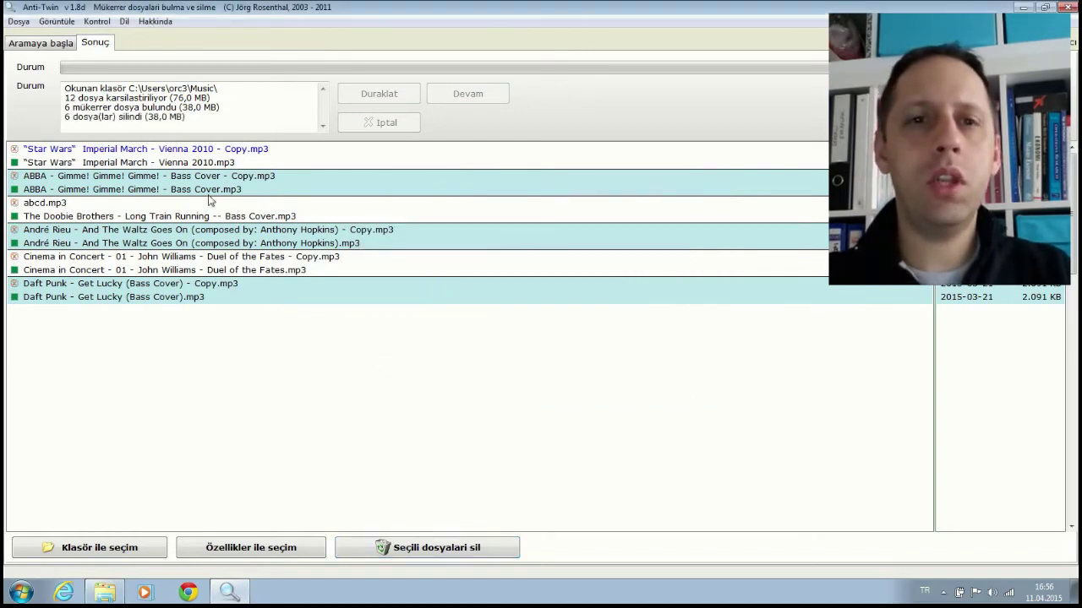
Step: Check the remaining files in the Music library and close Anti-Twin
click(105, 592)
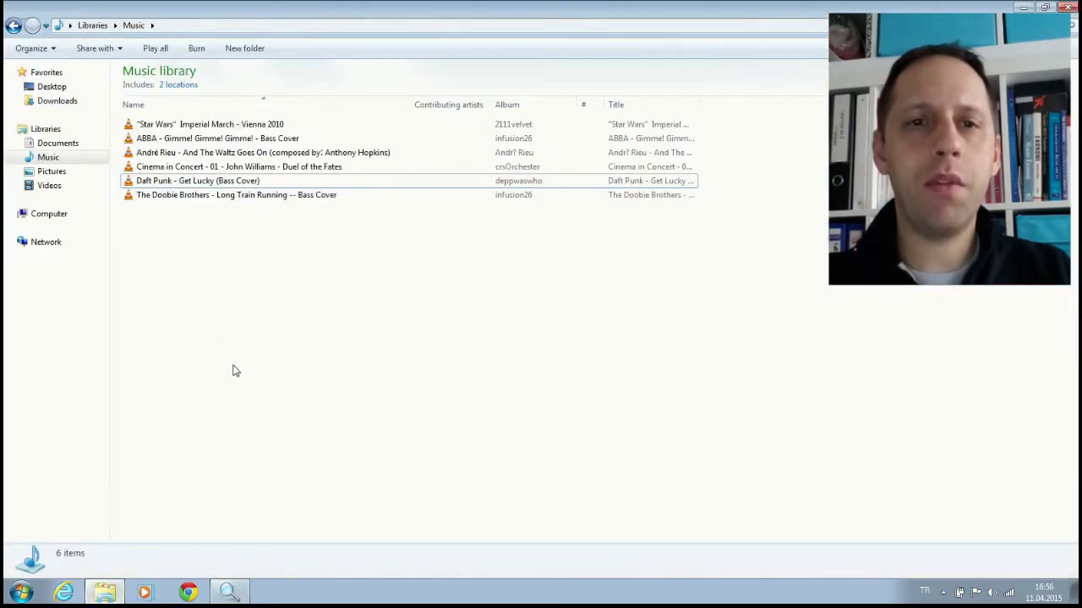
click(240, 596)
right_click(240, 597)
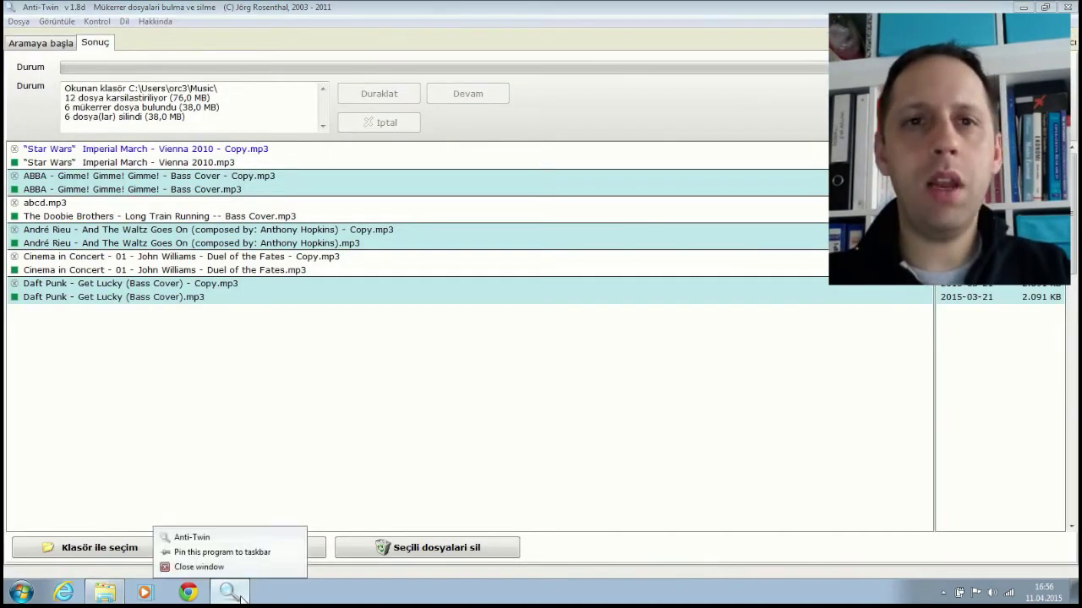
click(235, 567)
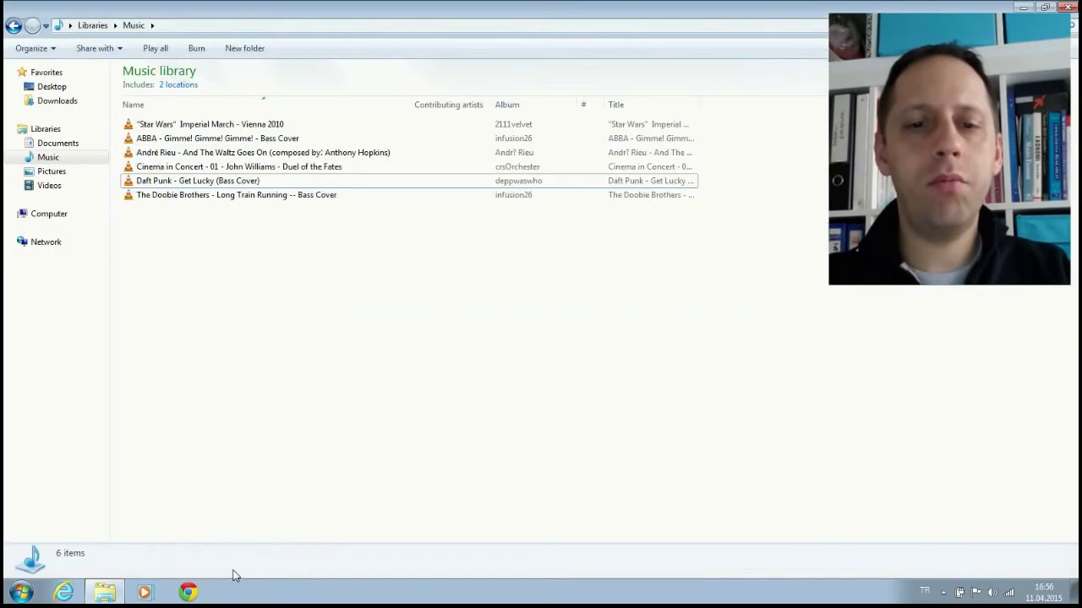
Step: Copy all songs in the Music library into a new subfolder that keeps the default name New folder
drag(236, 276, 128, 103)
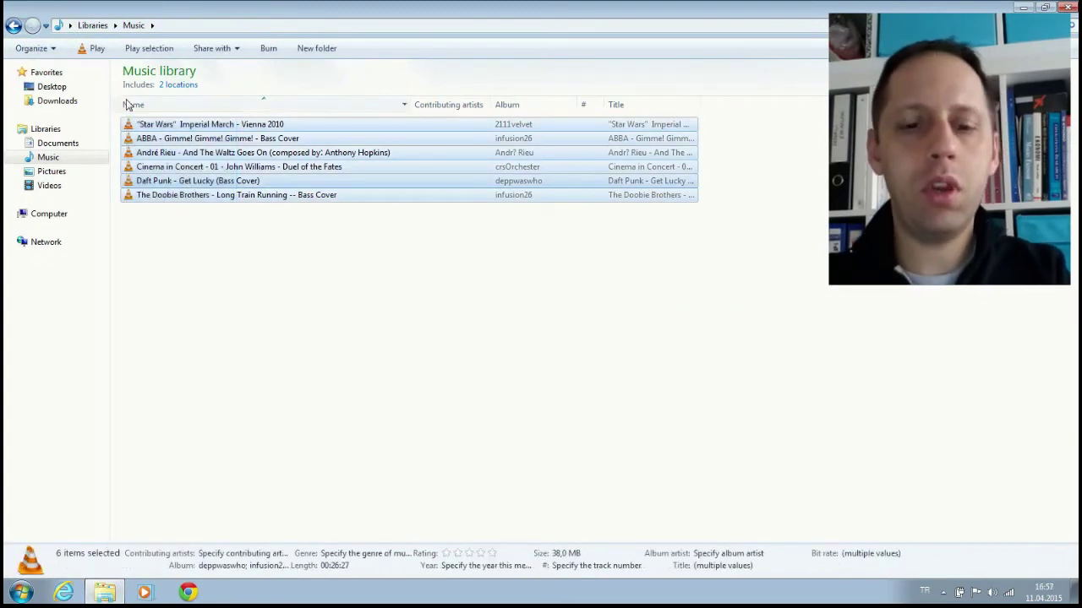
right_click(194, 264)
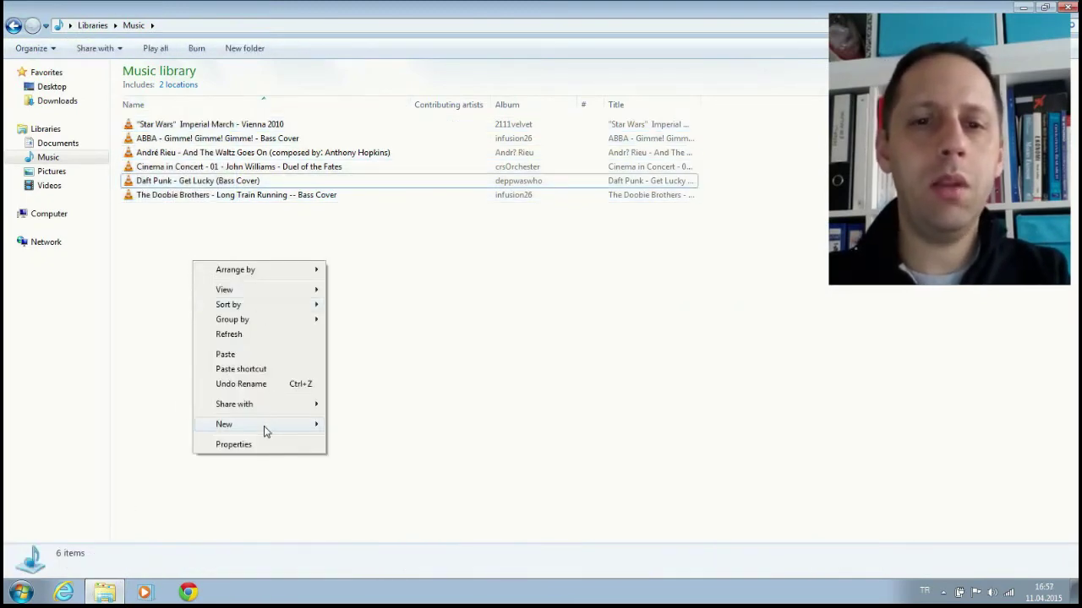
mouse_move(269, 425)
click(394, 201)
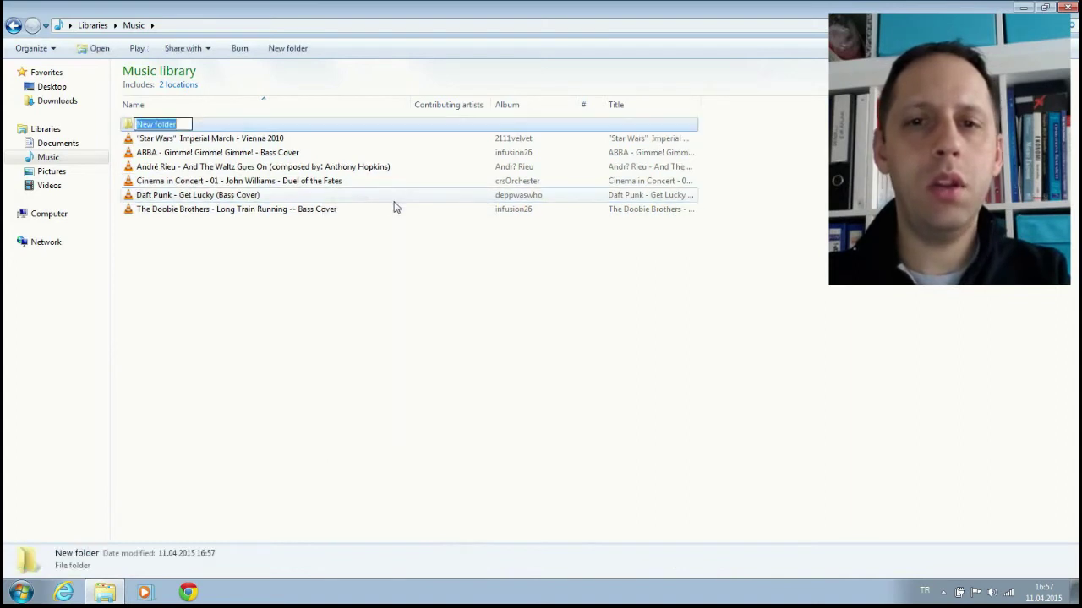
click(253, 222)
double_click(156, 125)
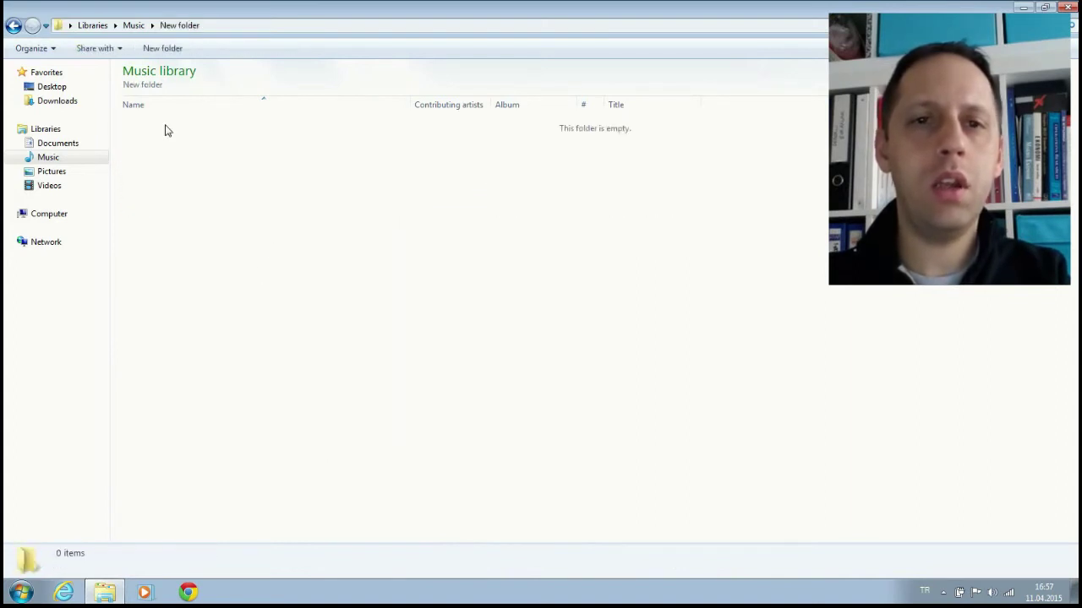
key(ctrl+v)
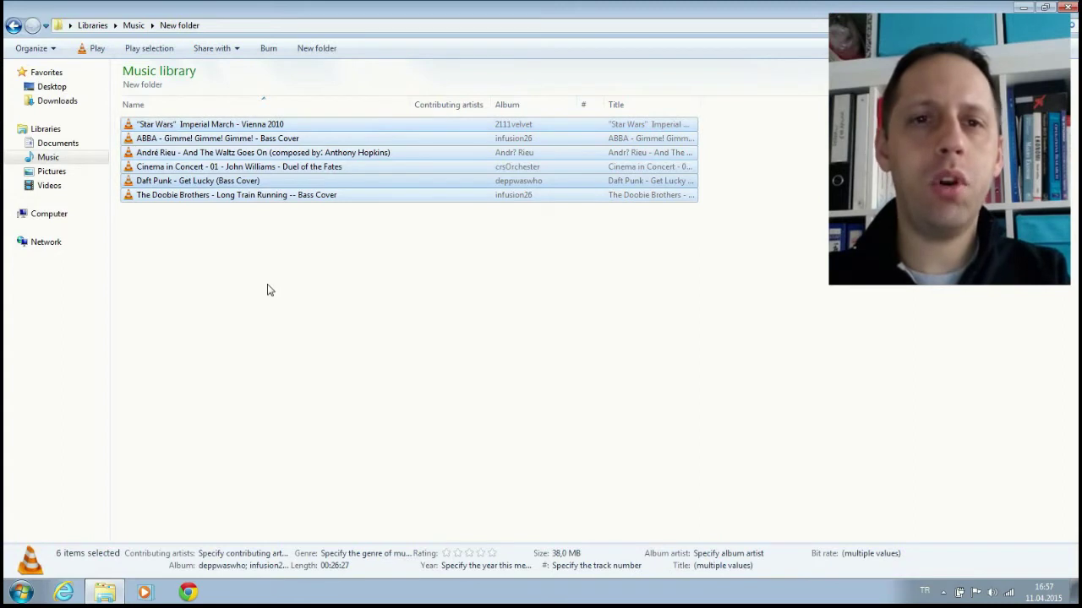
Step: Rename the copied Doobie Brothers song in New folder as aaa
click(259, 196)
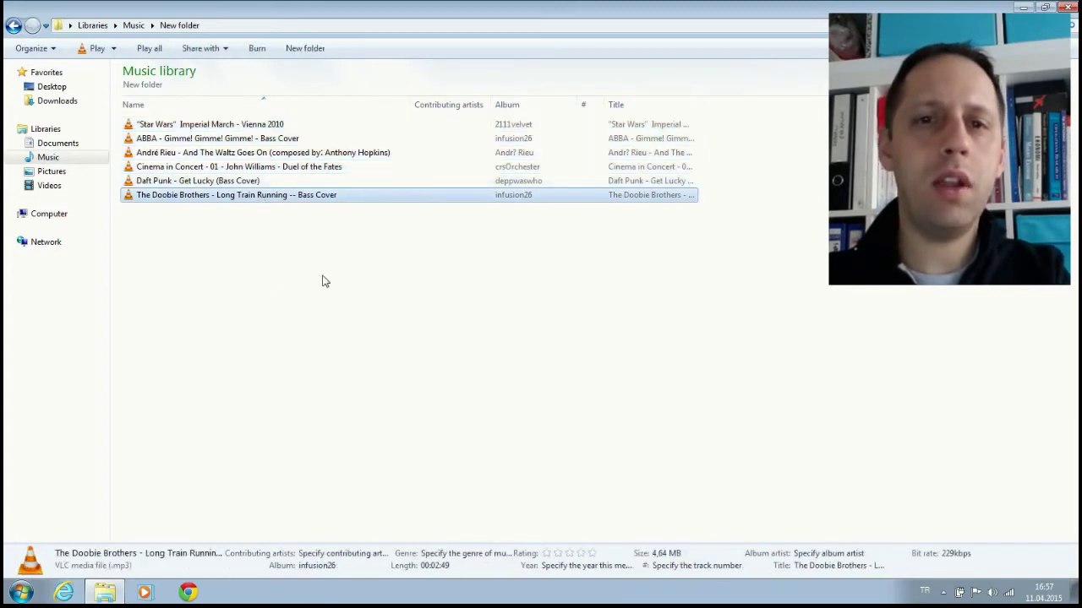
key(F2)
text(aaa)
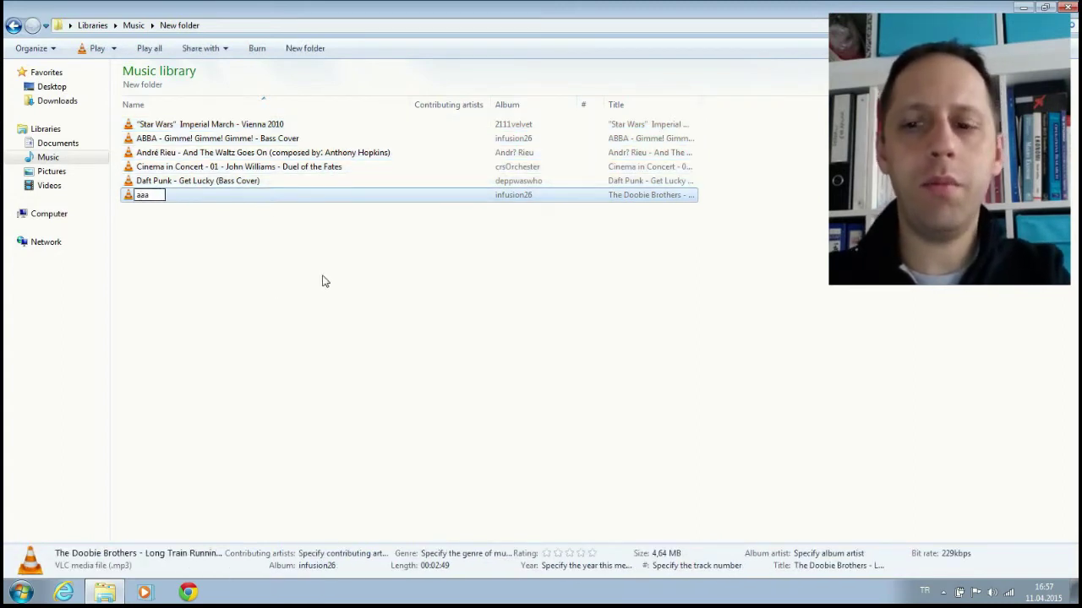
key(Return)
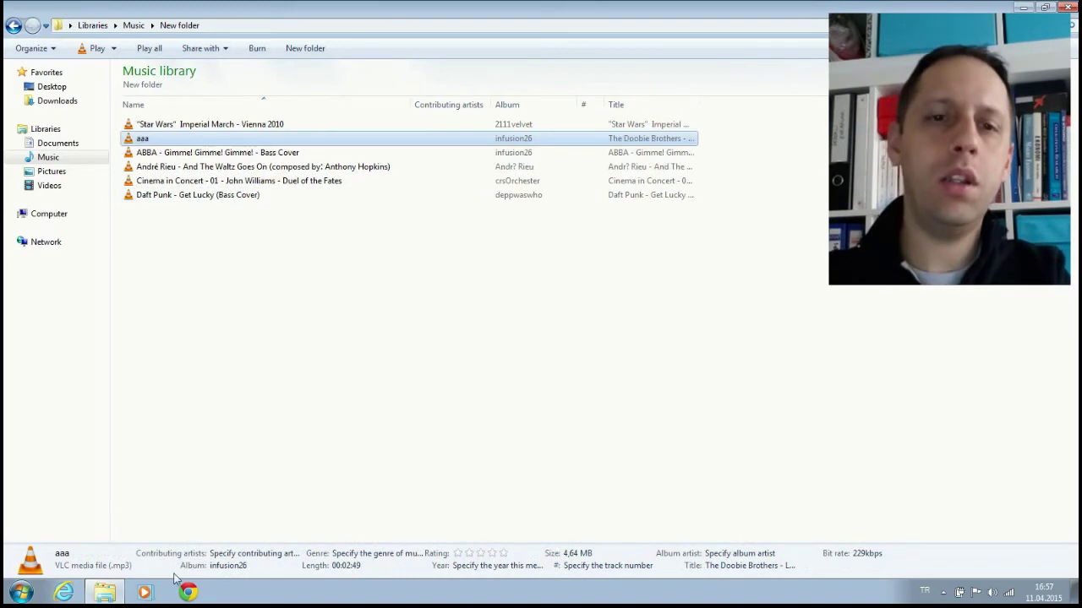
Step: Minimize the file window and launch Duplicate Cleaner Free from the desktop
click(110, 592)
click(84, 122)
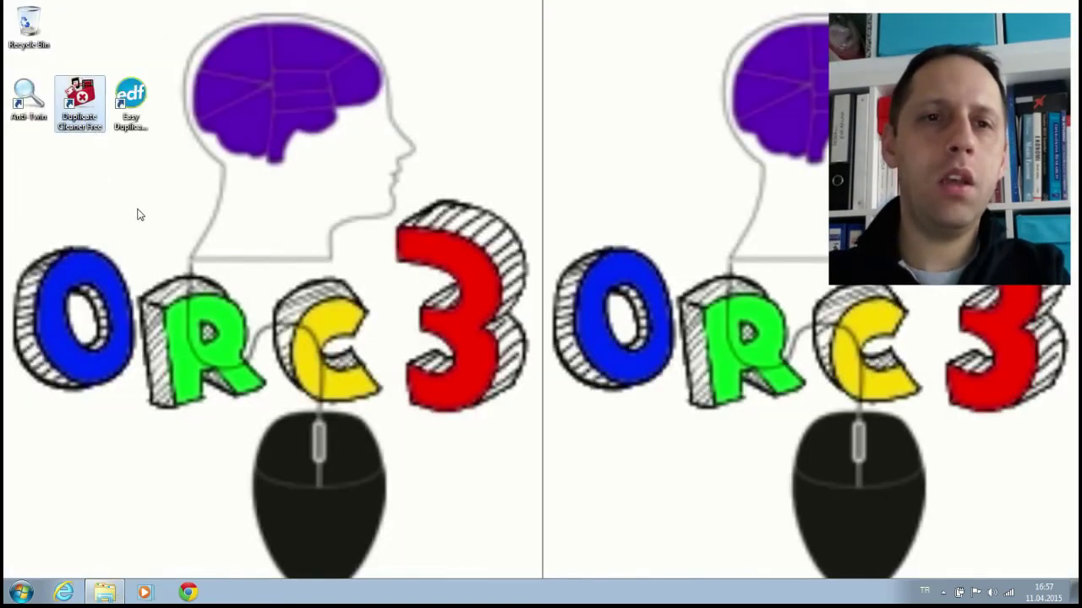
double_click(82, 101)
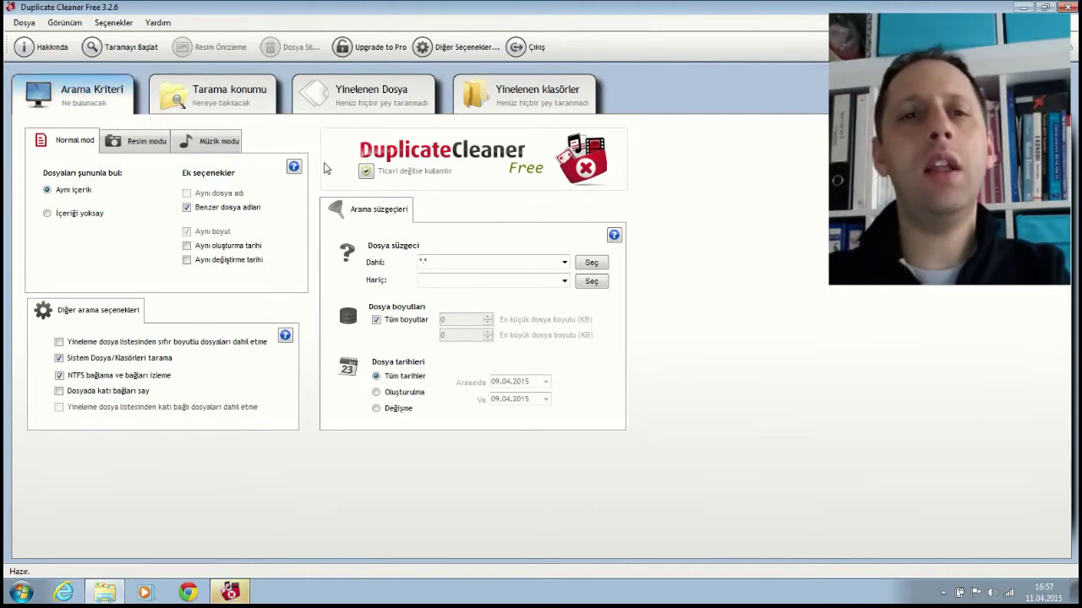
Step: Review the normal and image search modes, and choose music mode comparing tags by similar title (Benzer Başlık)
click(145, 145)
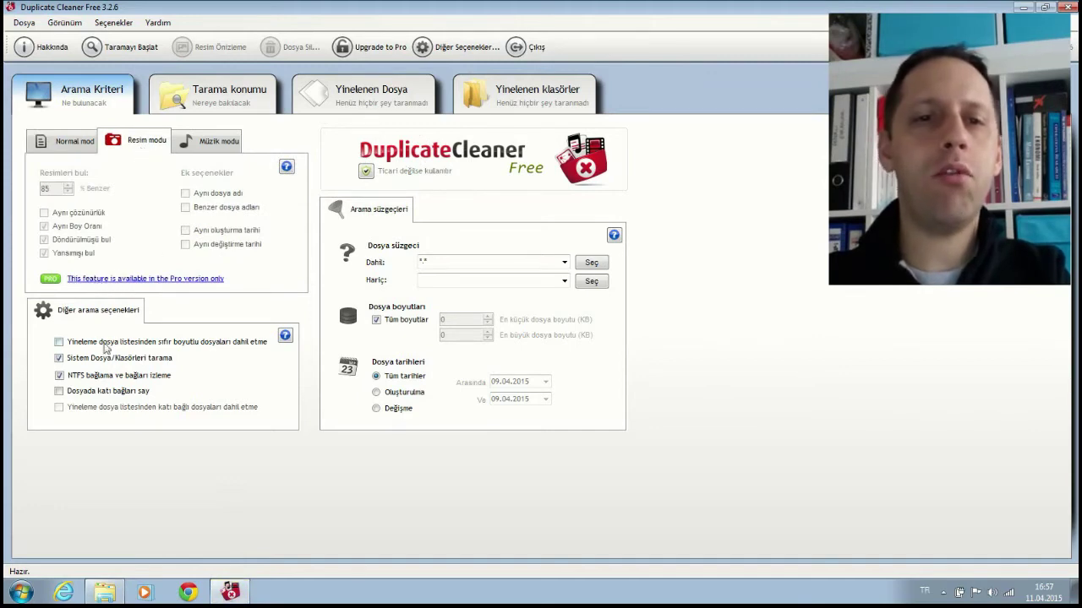
click(70, 147)
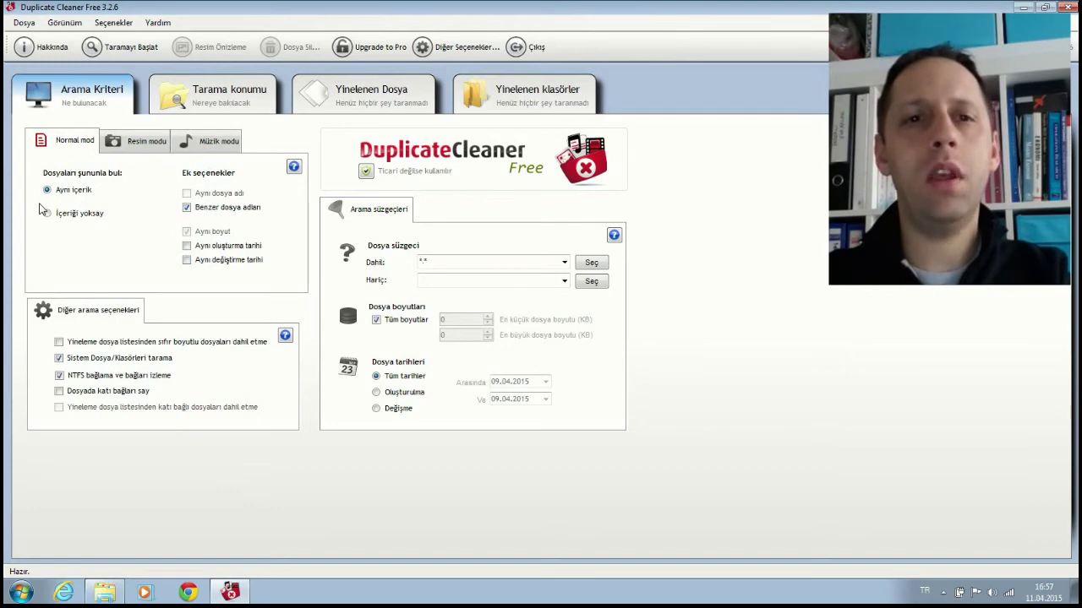
click(132, 146)
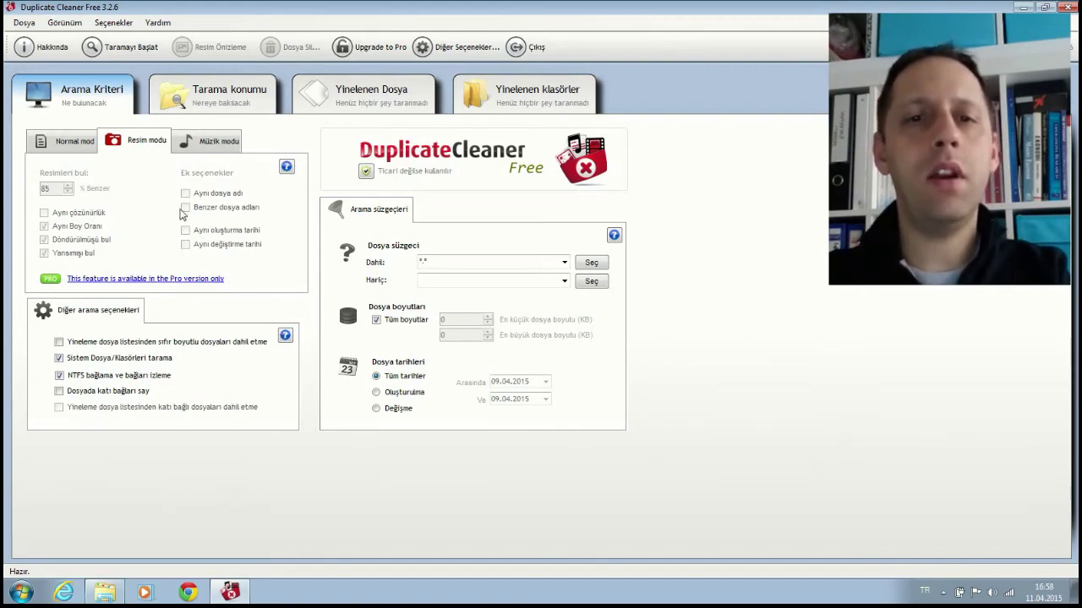
click(224, 143)
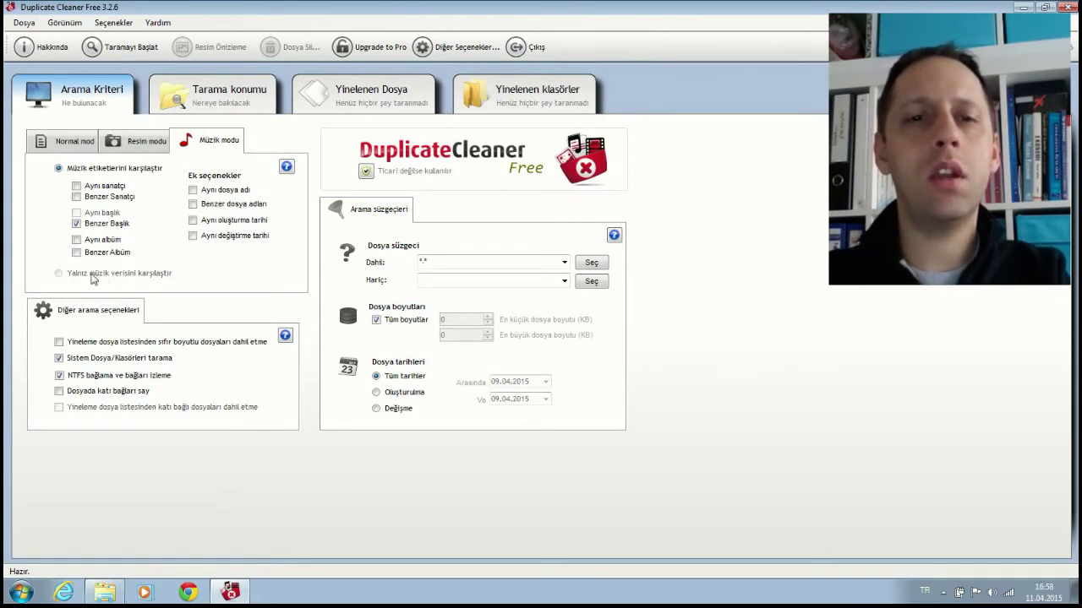
click(89, 225)
click(90, 225)
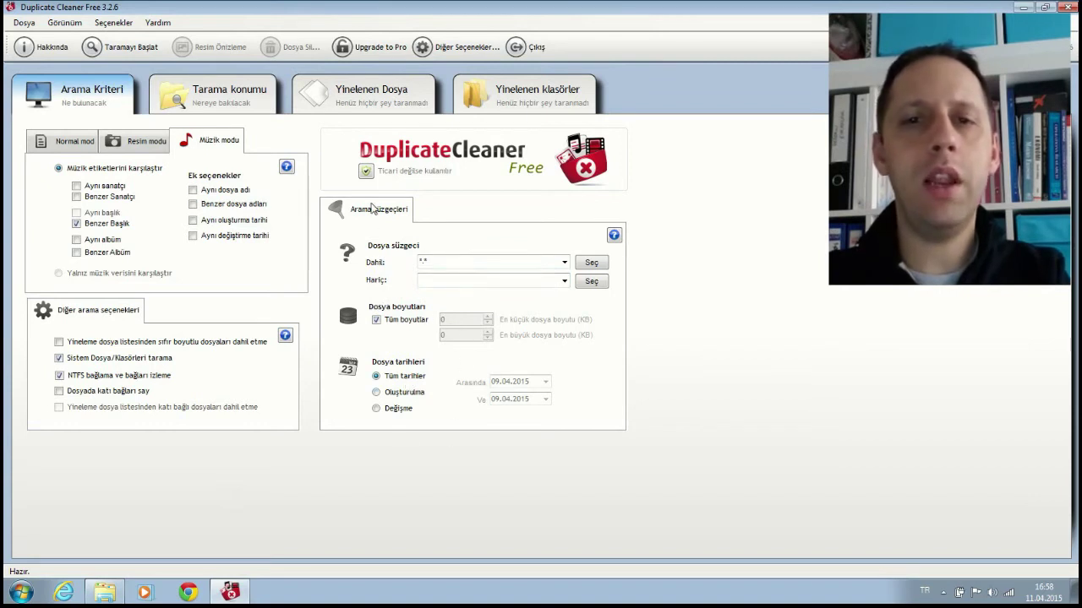
Step: Add the Music folder to the scan locations and look over the C and D drives among the available folders
click(226, 100)
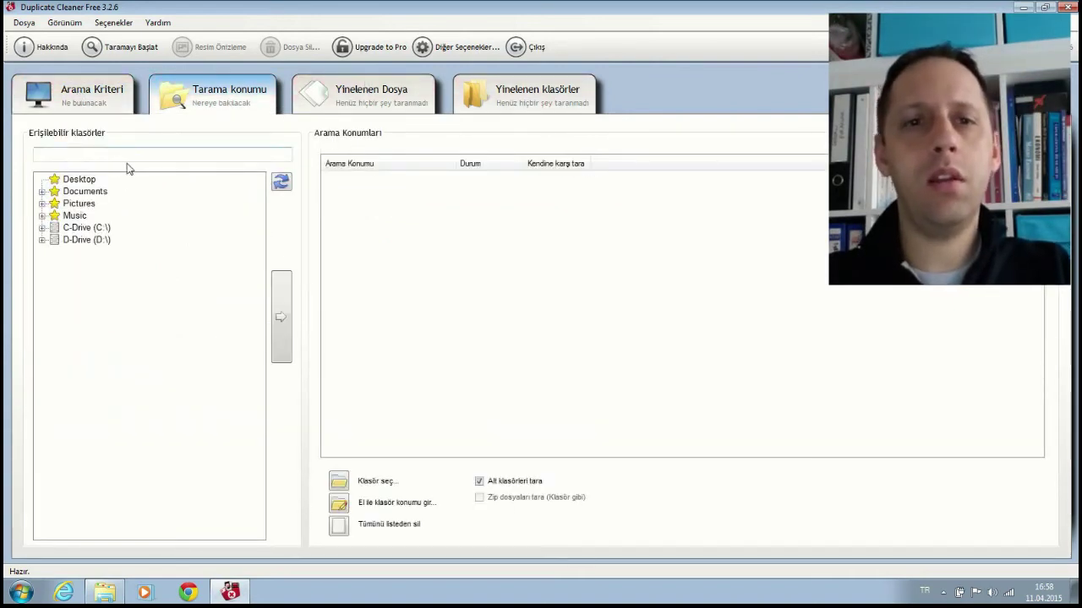
click(43, 217)
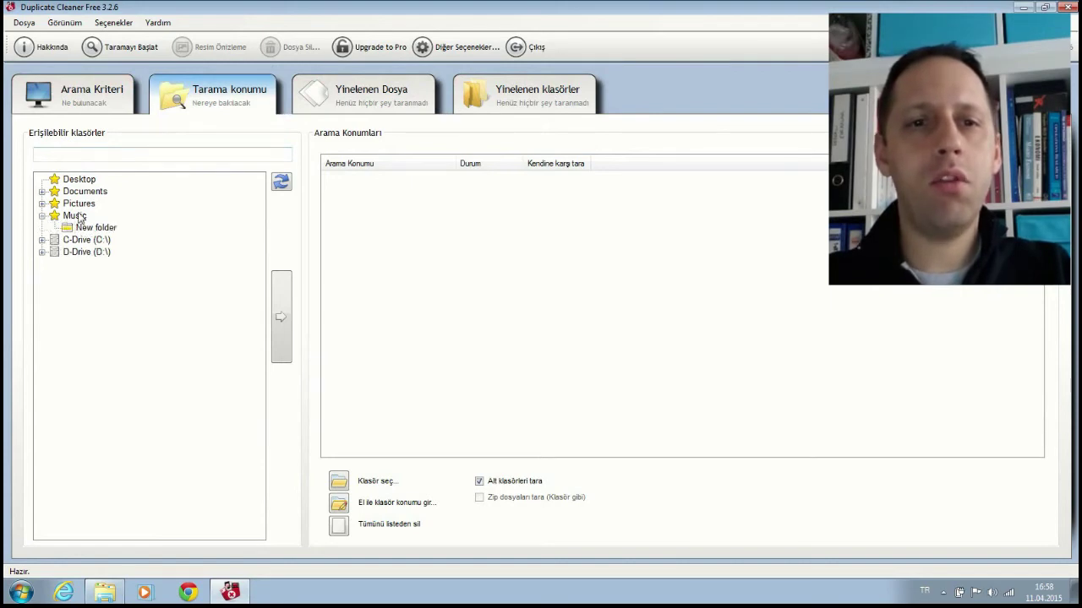
double_click(76, 216)
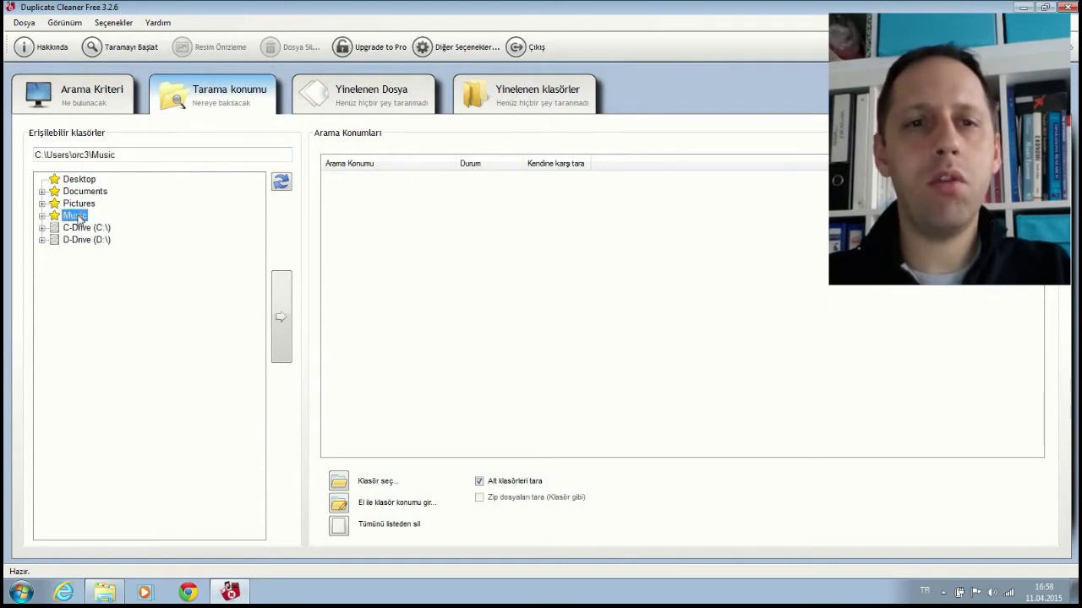
click(281, 313)
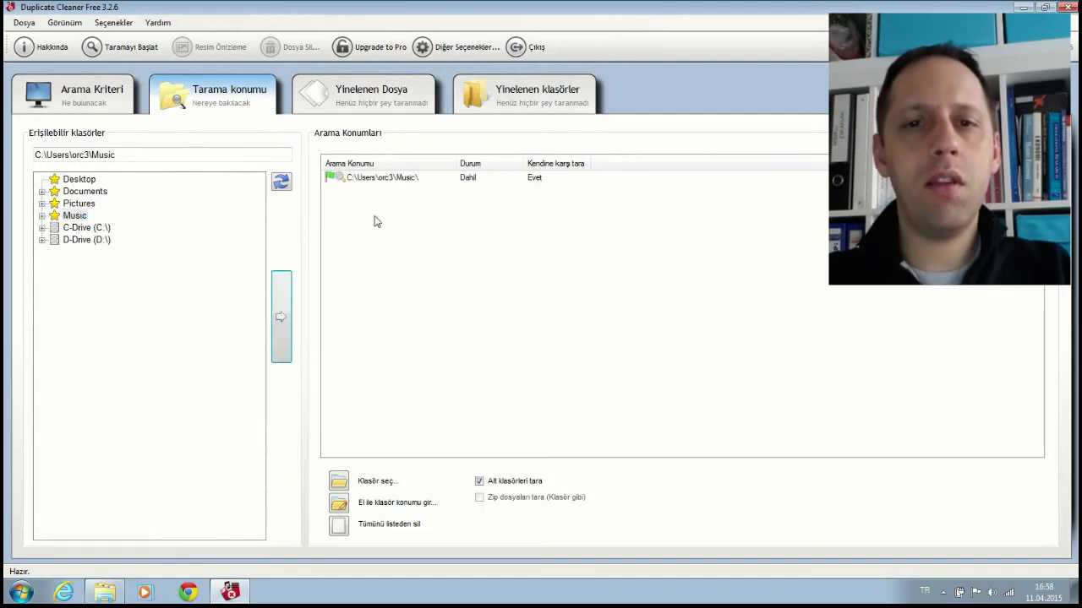
click(42, 229)
click(42, 229)
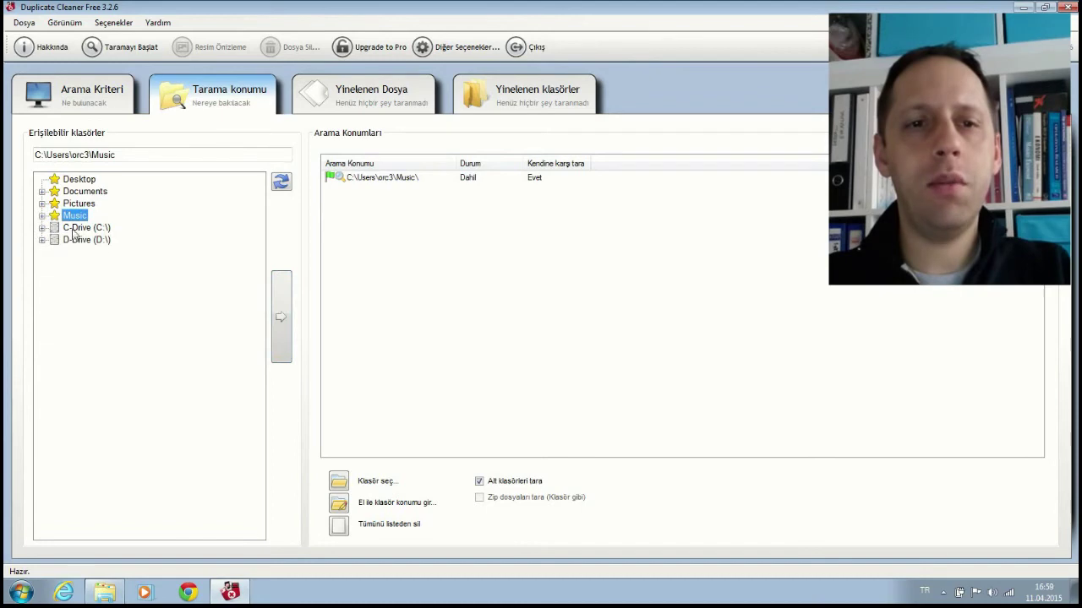
click(42, 241)
click(41, 241)
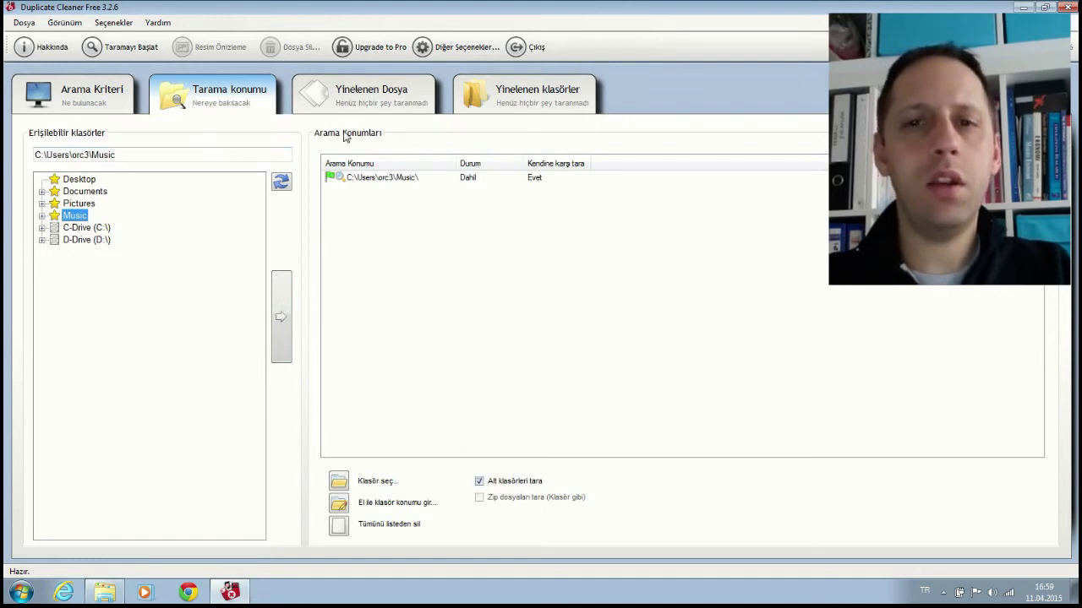
Step: Run the duplicate scan, dismiss its summary, and widen the file name column to show the full names
click(124, 48)
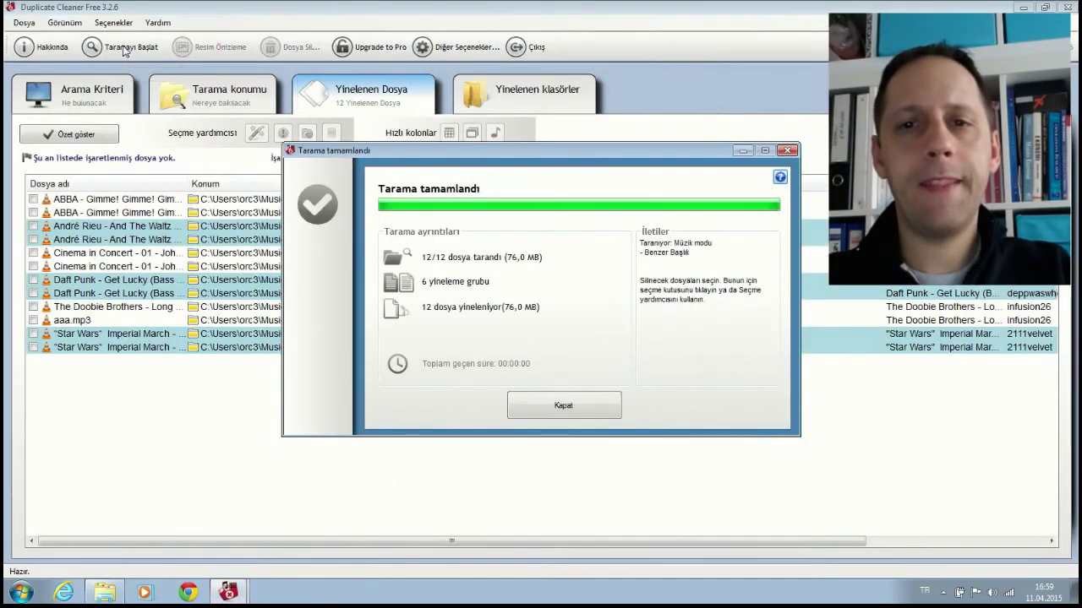
click(554, 404)
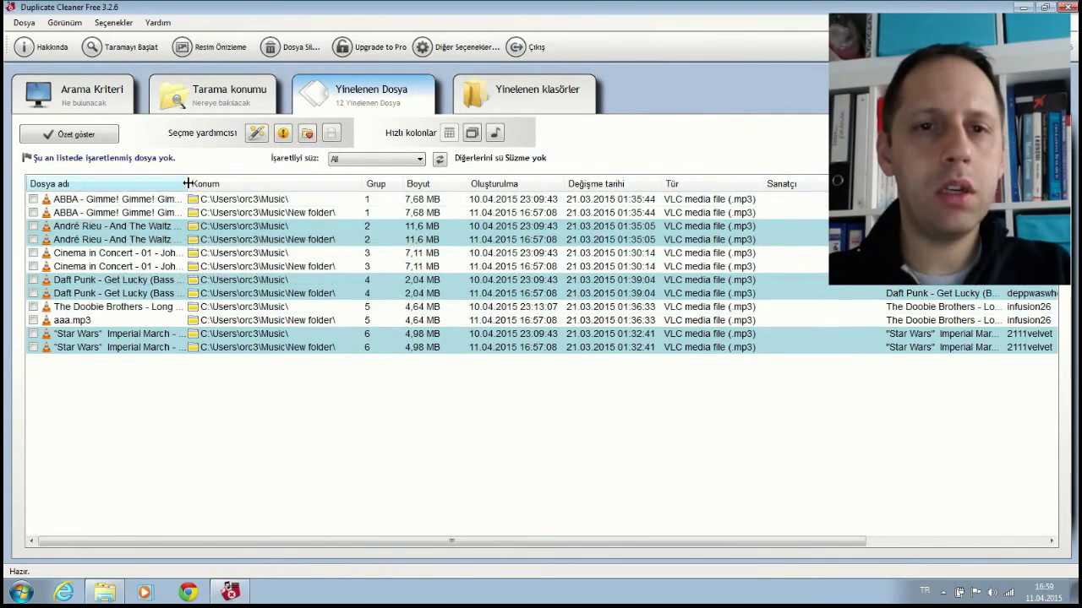
drag(186, 183, 400, 192)
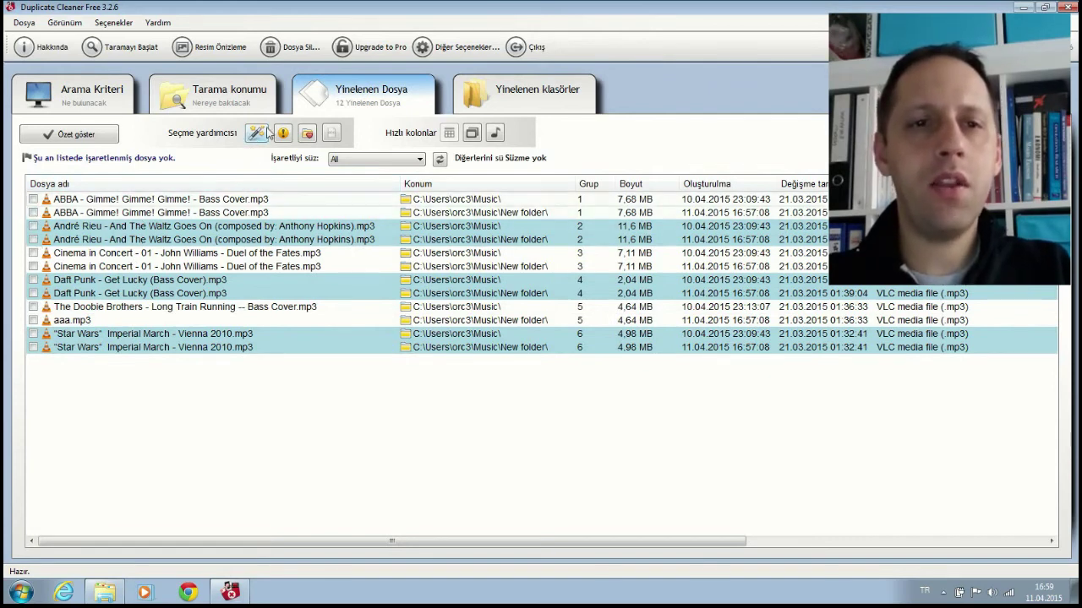
Step: Mark all files except one in each duplicate group using the selection assistant's group option
click(257, 133)
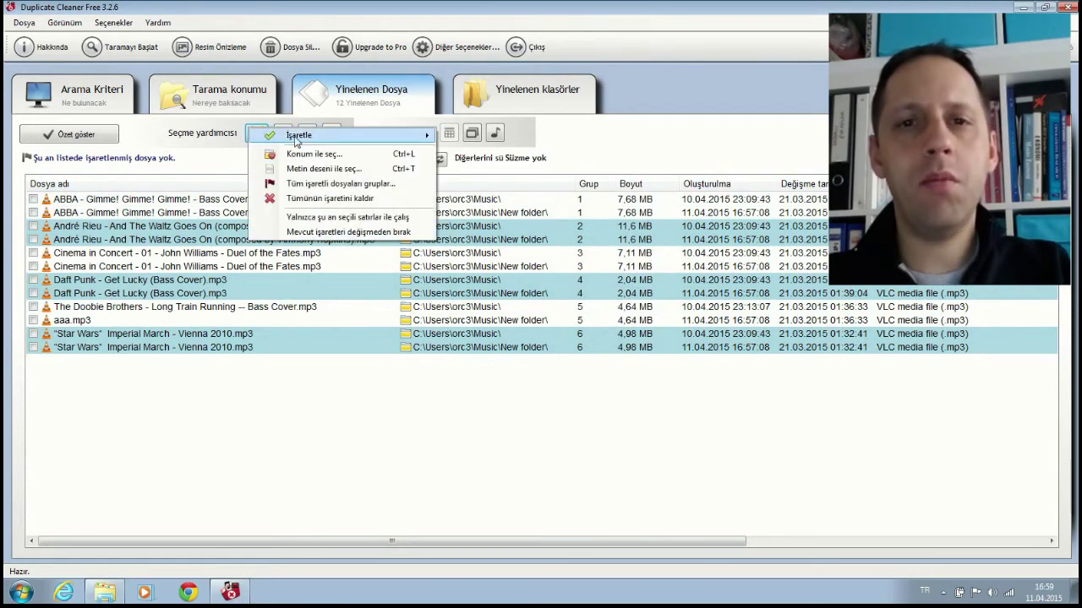
mouse_move(310, 138)
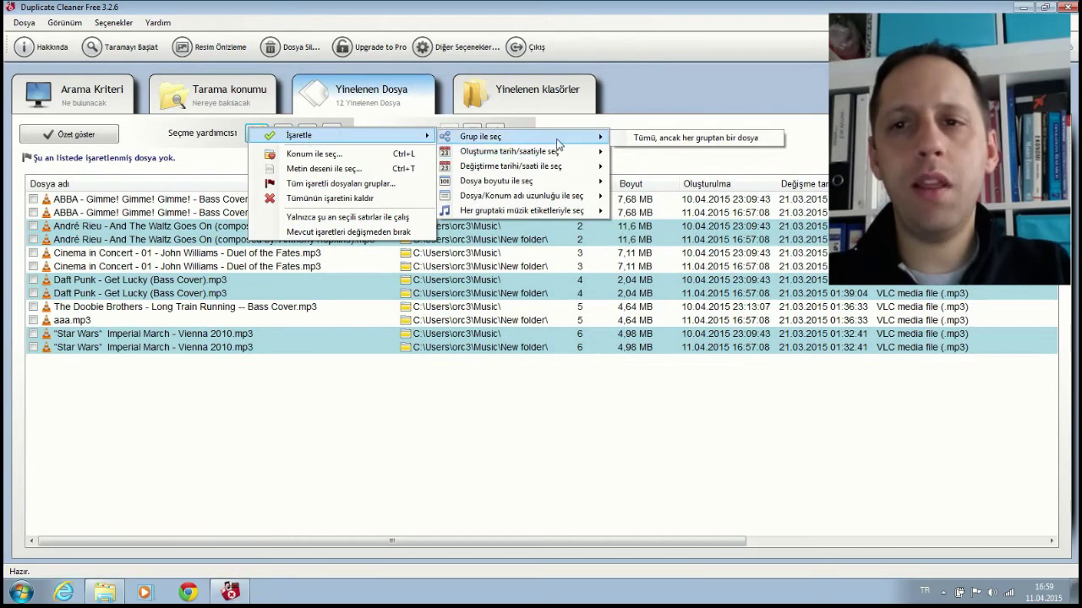
click(636, 137)
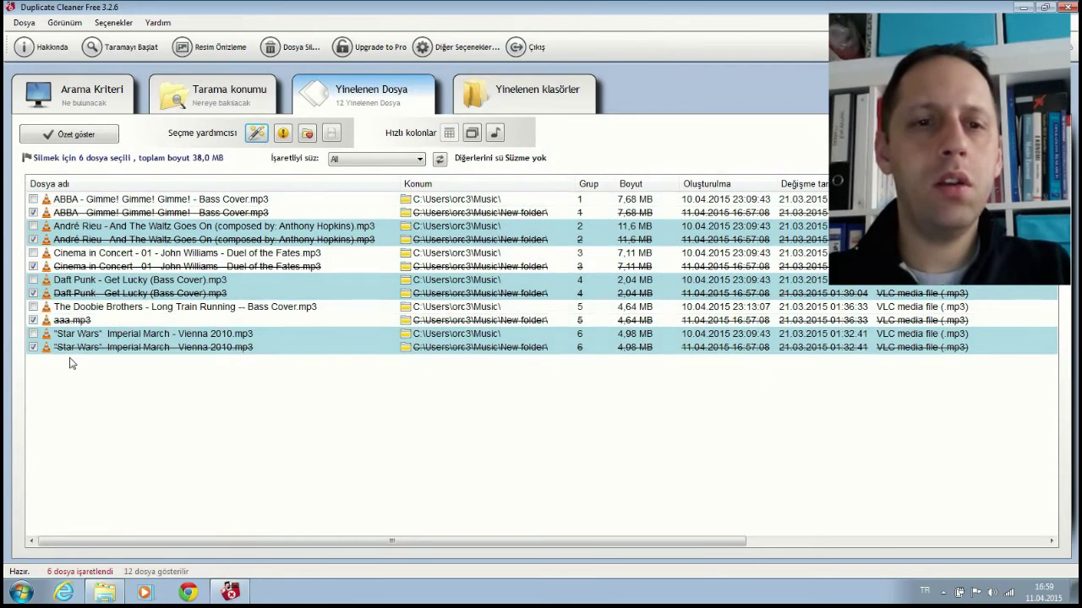
Step: Mark the oldest files in each duplicate group by creation date with the selection assistant
click(256, 135)
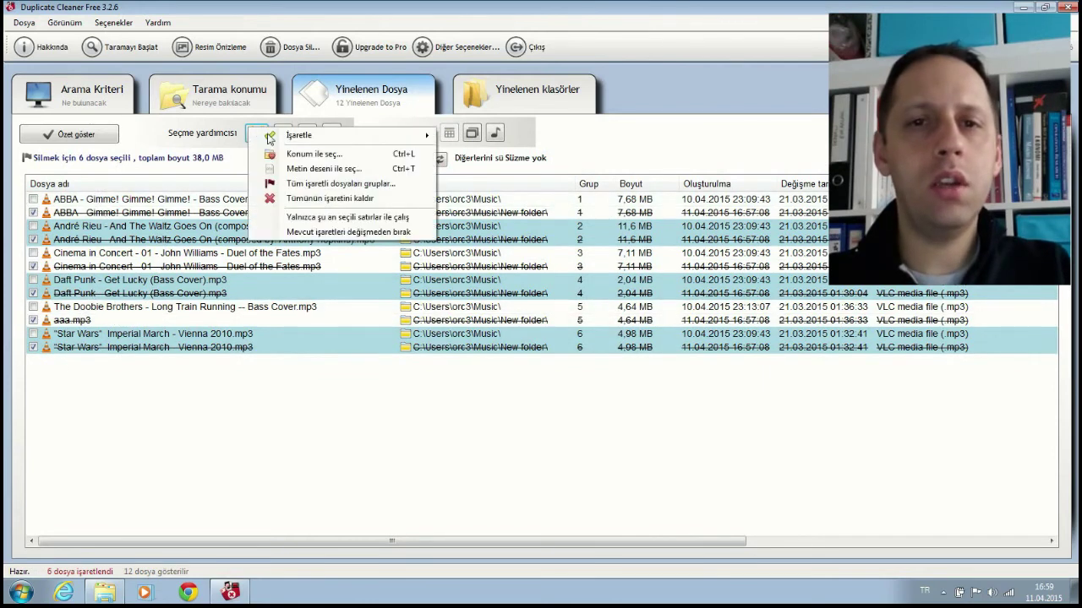
mouse_move(402, 136)
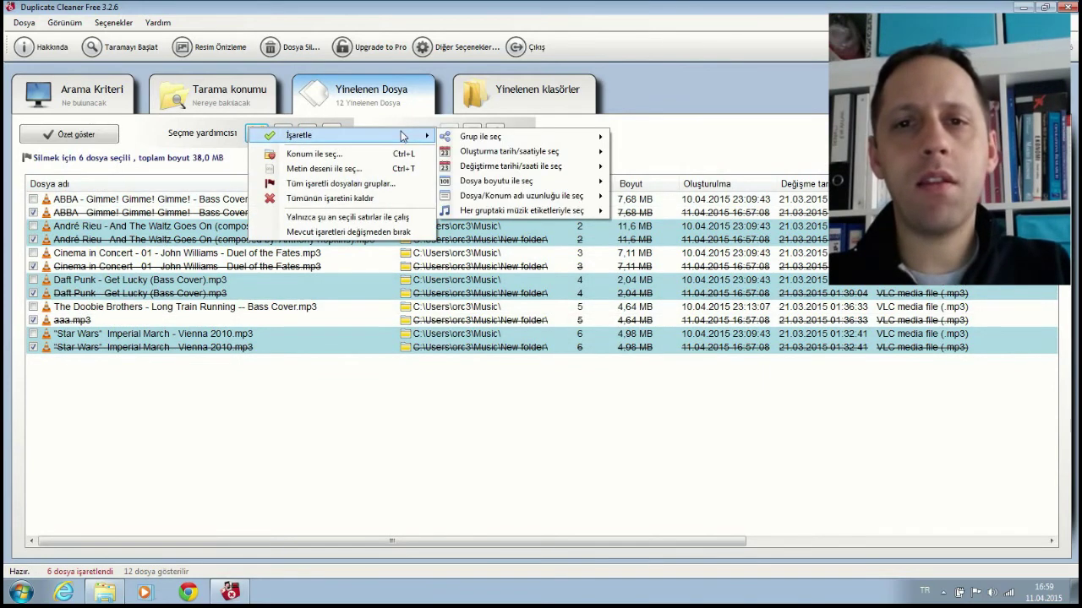
mouse_move(499, 153)
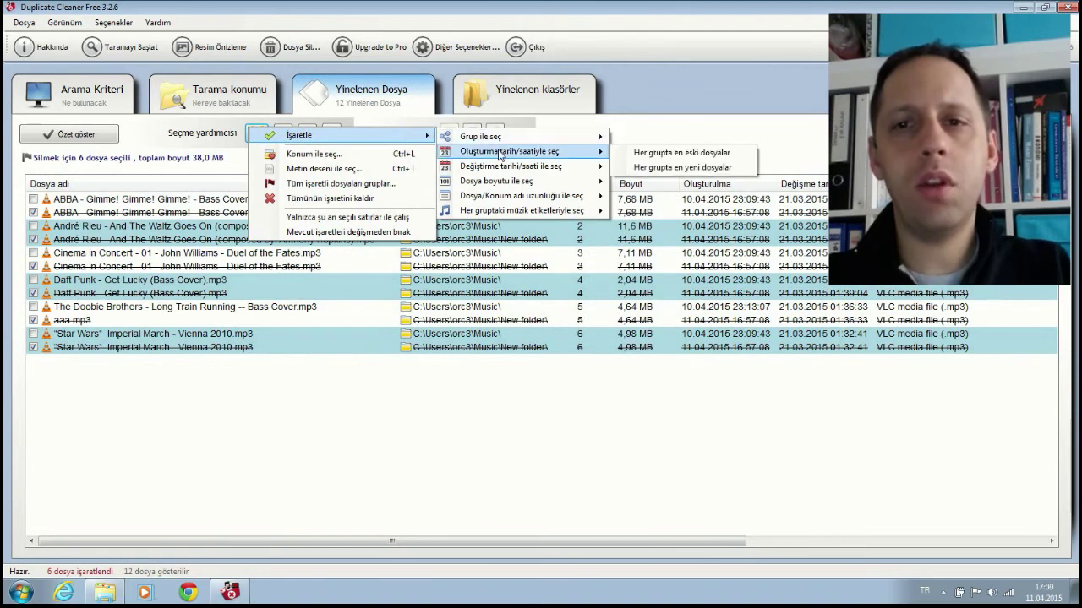
click(636, 155)
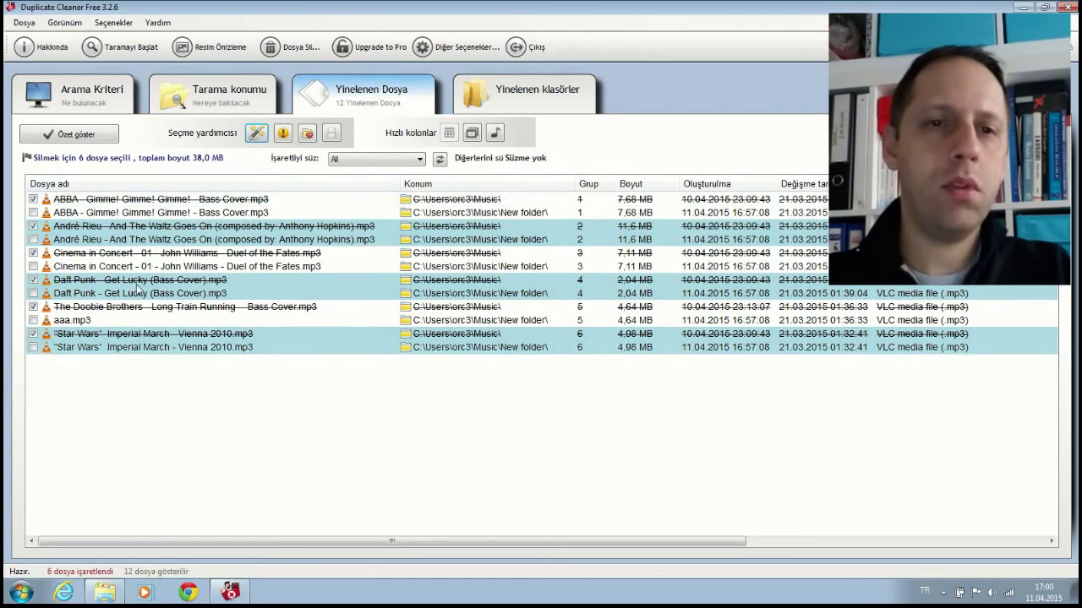
Step: Mark all but one file in each duplicate group with the selection assistant's group option
click(256, 132)
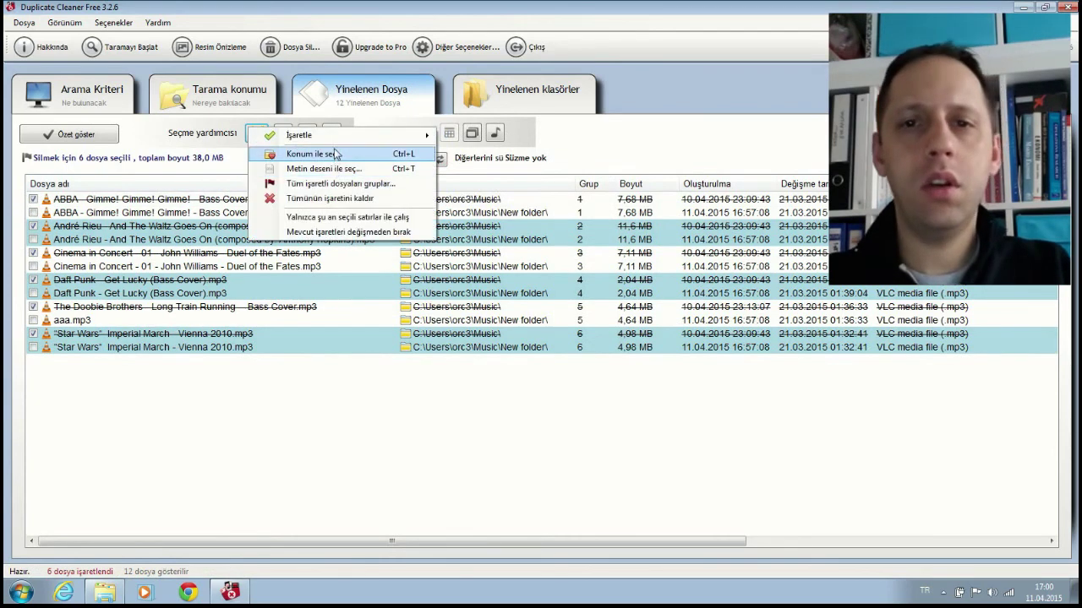
mouse_move(336, 141)
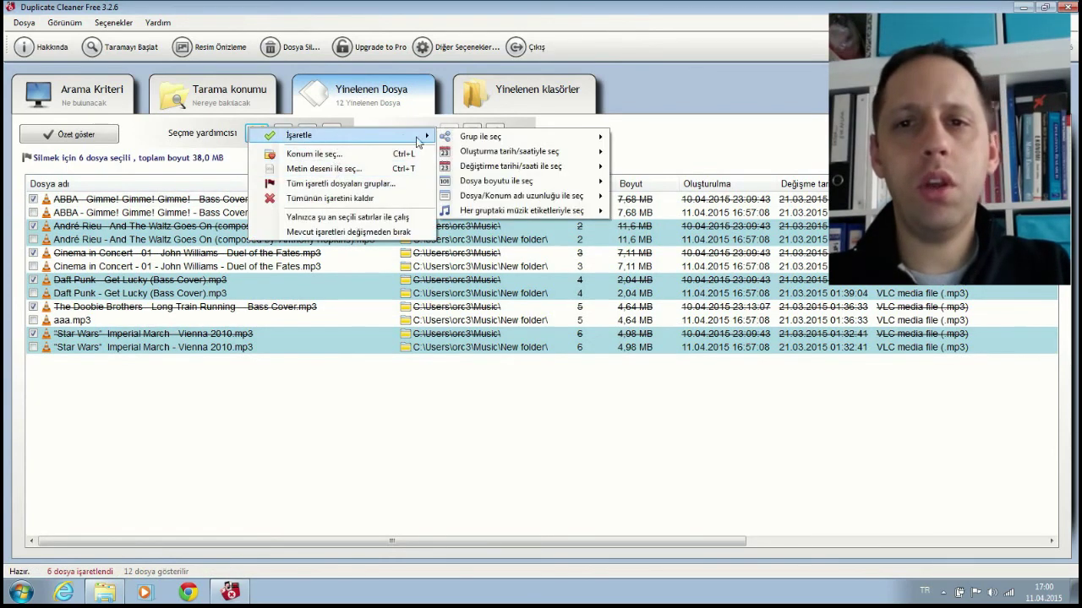
mouse_move(463, 140)
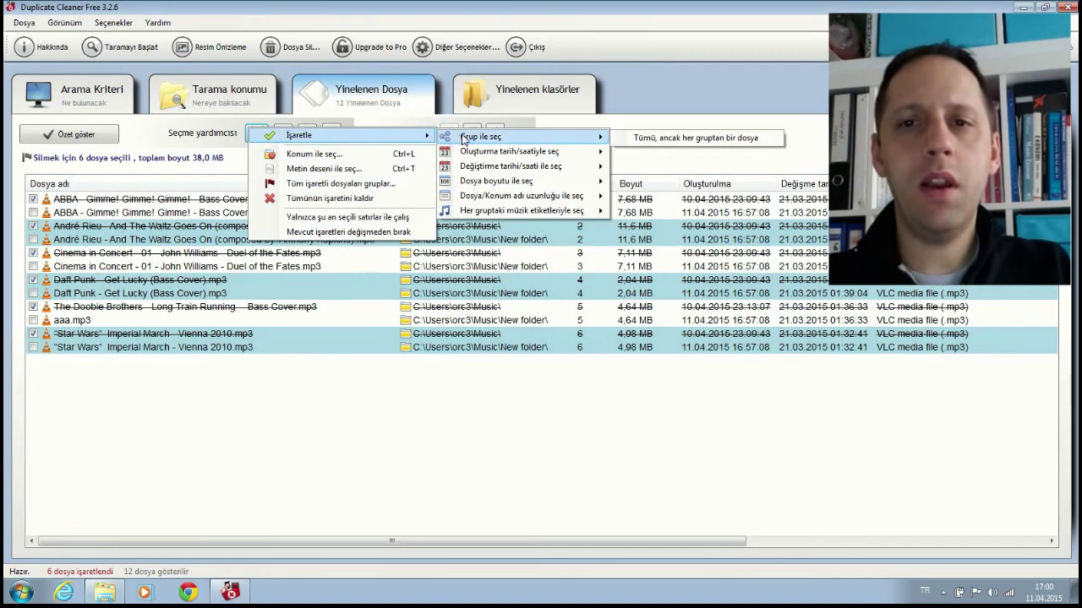
click(626, 139)
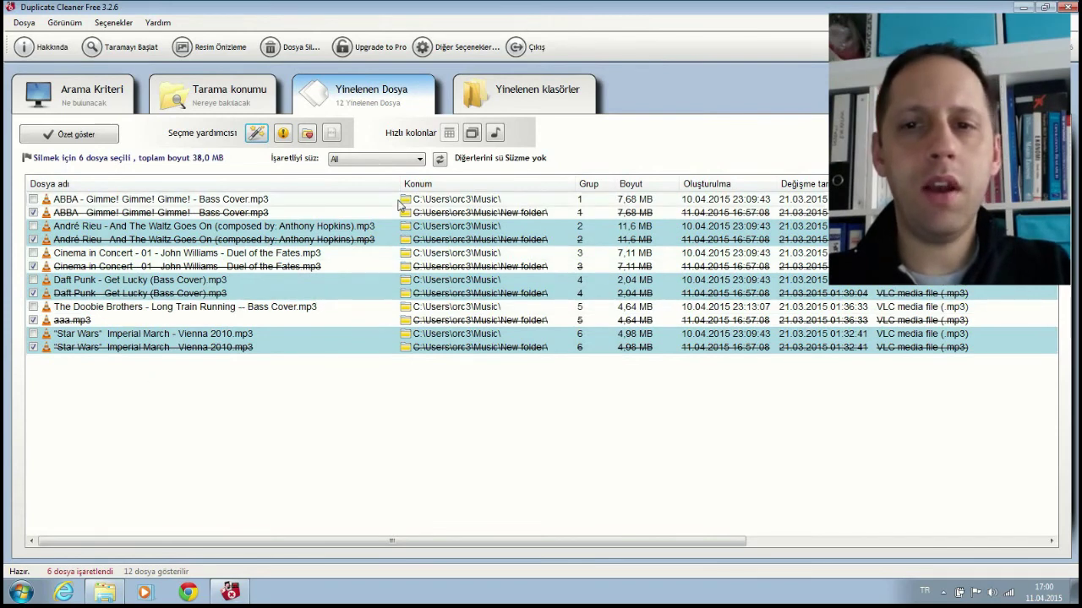
Step: Look over the selection assistant's select-by-location dialog and its group marking option
click(265, 136)
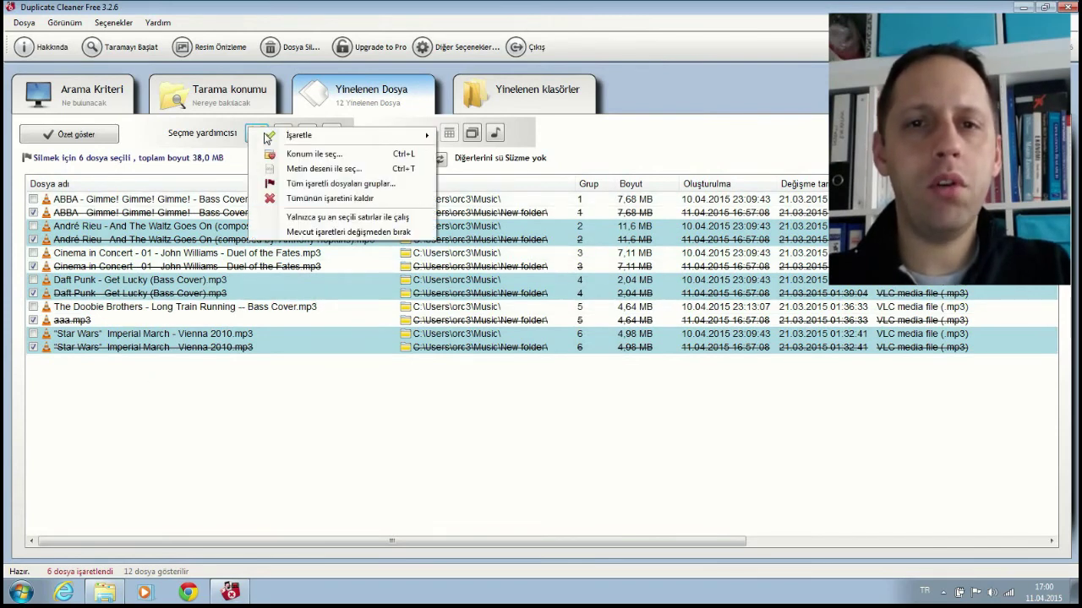
click(302, 153)
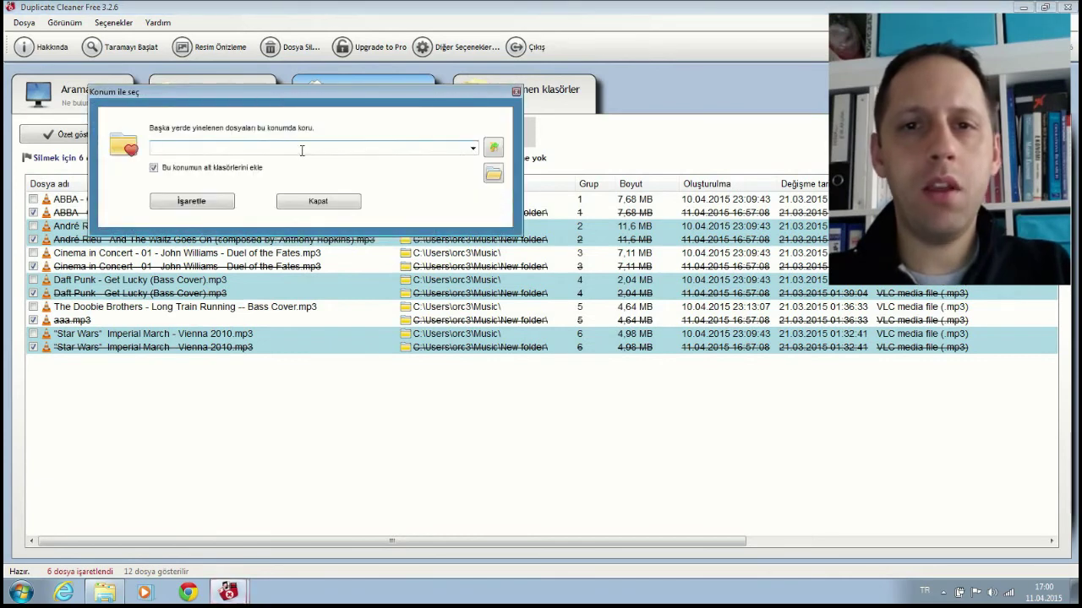
click(314, 202)
click(257, 136)
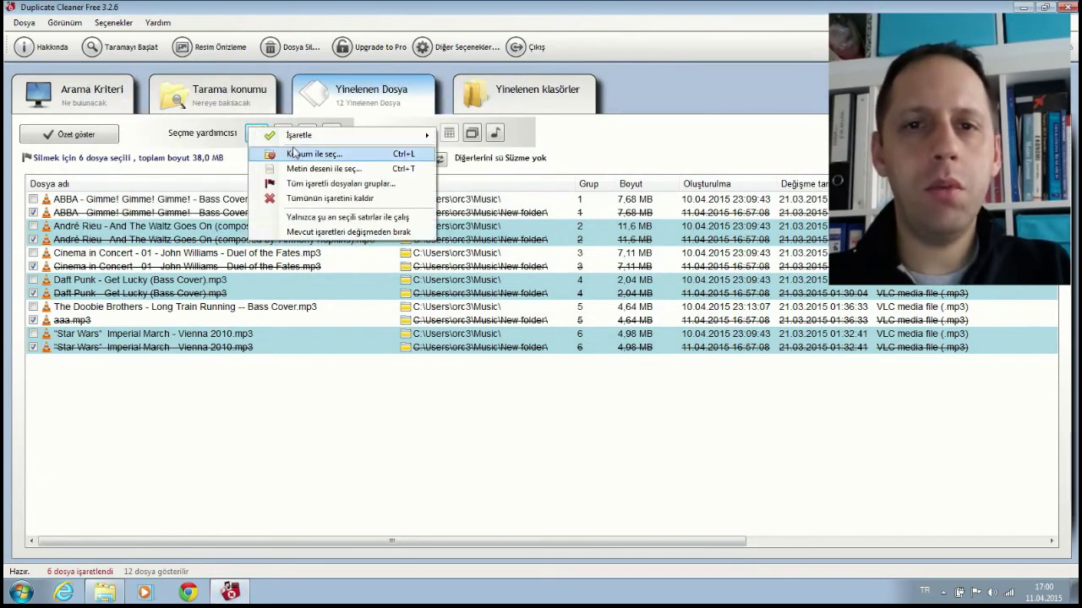
mouse_move(304, 141)
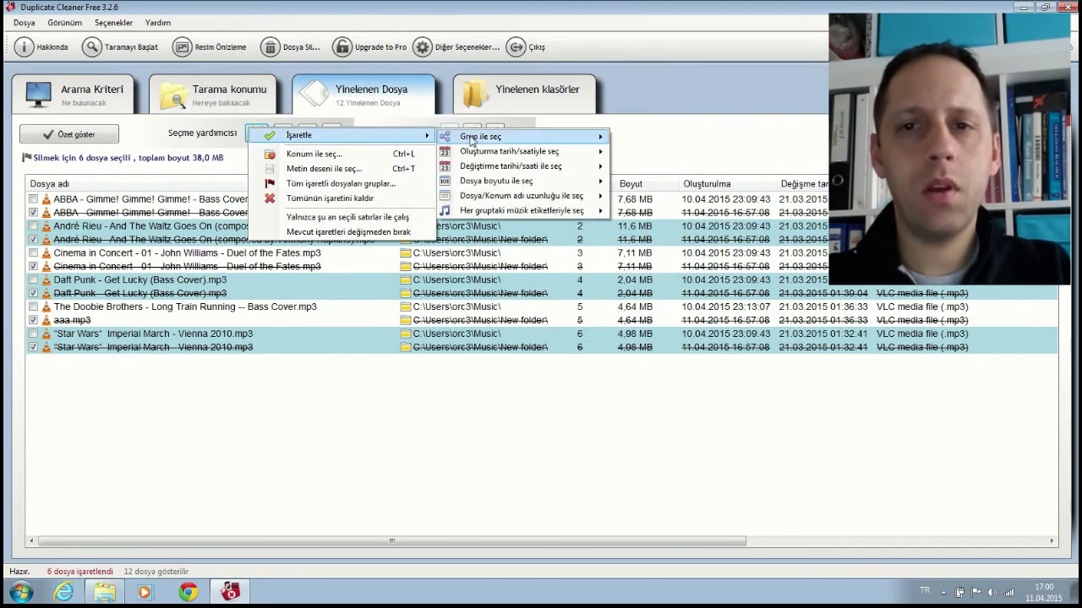
mouse_move(473, 139)
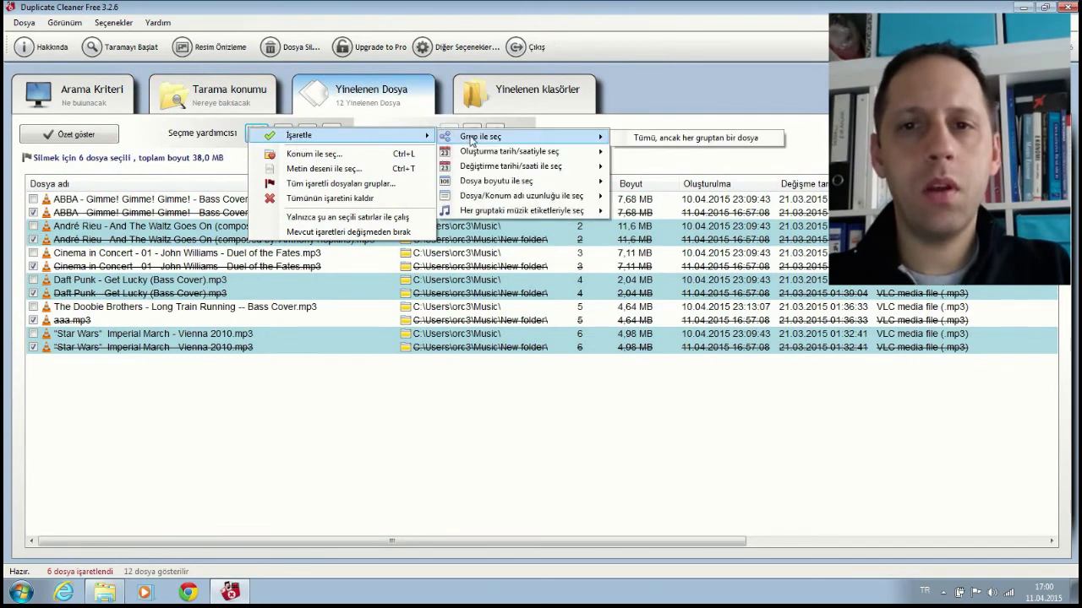
click(268, 417)
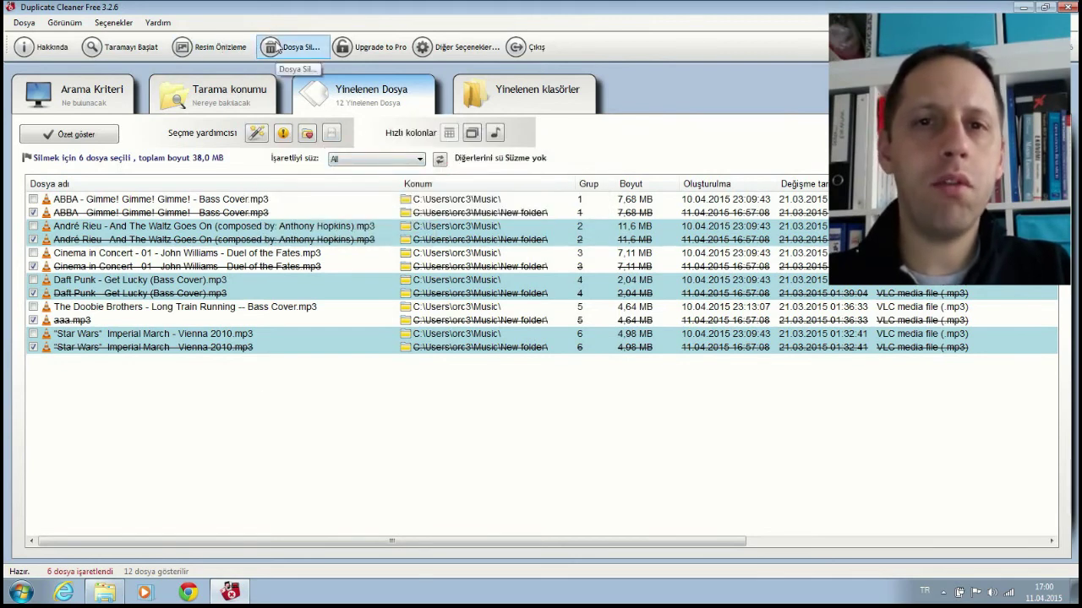
Step: Delete the marked duplicate files with the recycle bin option left off, confirm the deletion and dismiss its completion message
click(277, 47)
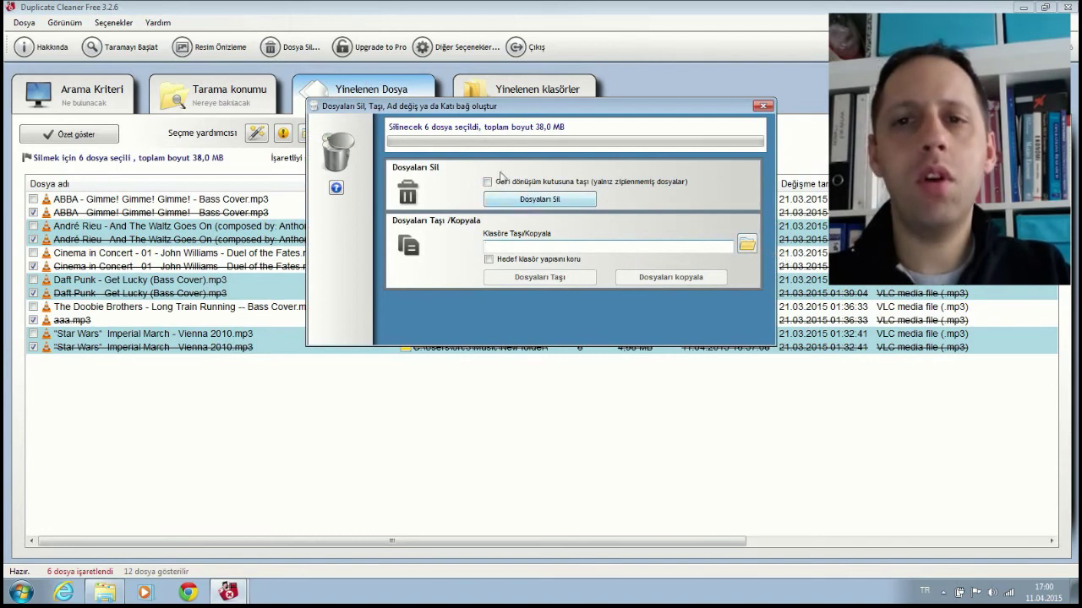
click(510, 199)
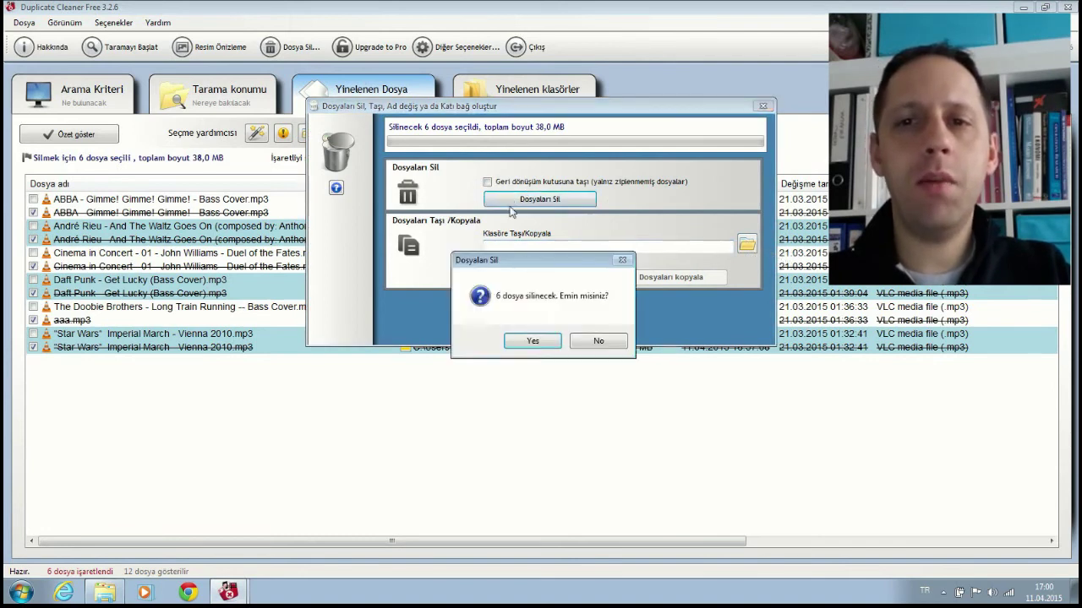
click(539, 341)
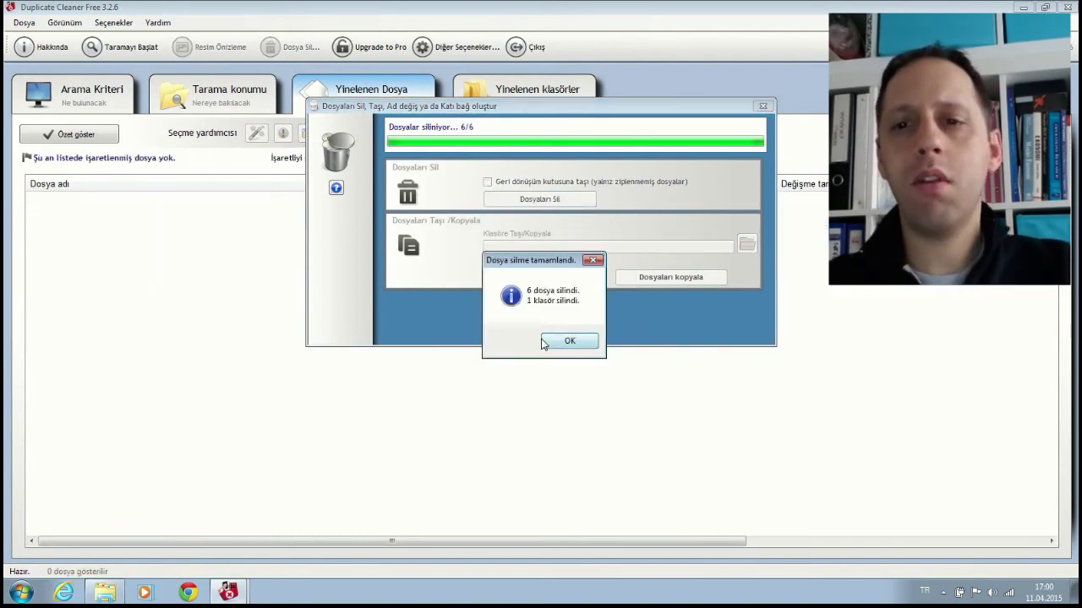
click(560, 341)
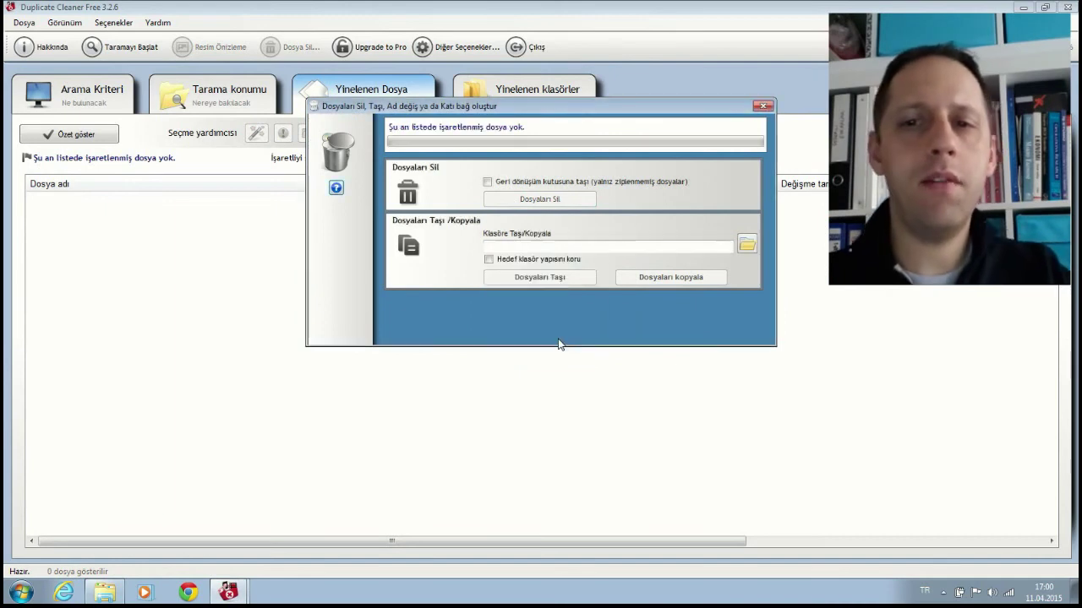
Step: Check the remaining songs in the Music library in Windows Explorer and return to Duplicate Cleaner's deletion window
click(105, 591)
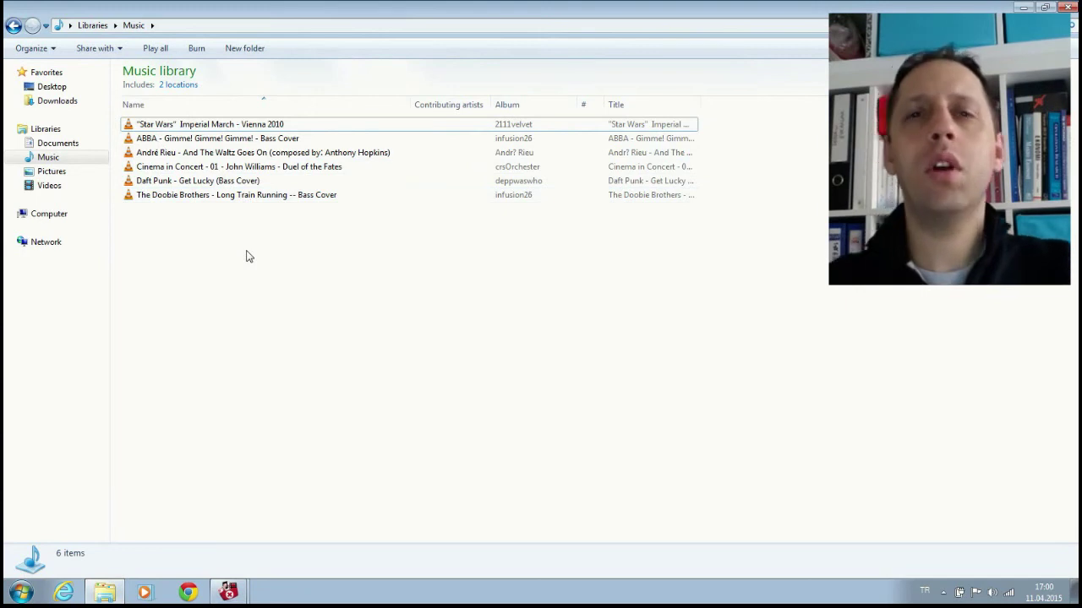
click(236, 593)
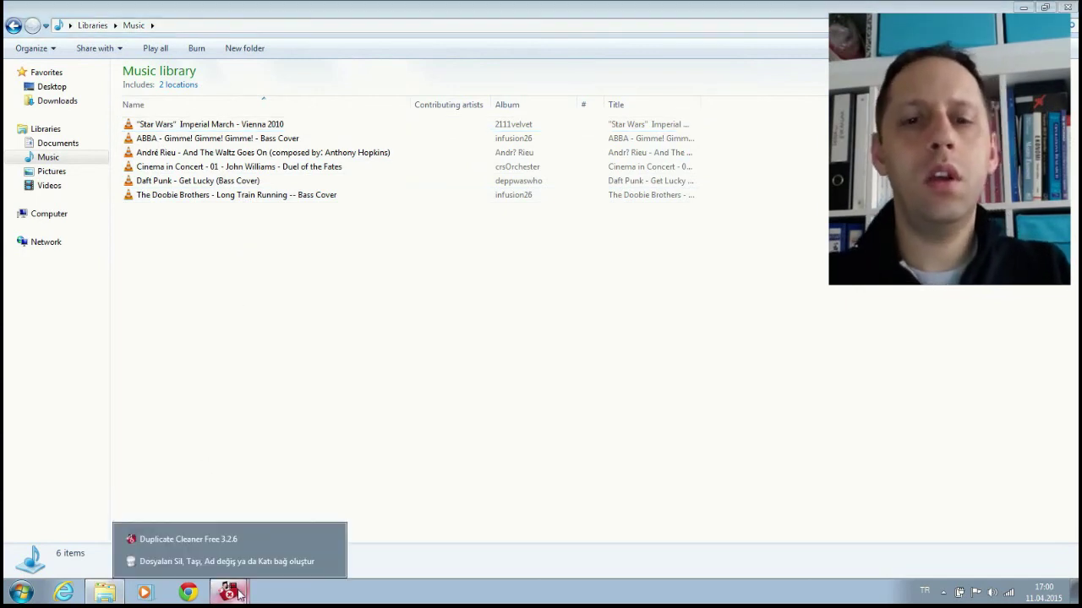
click(228, 559)
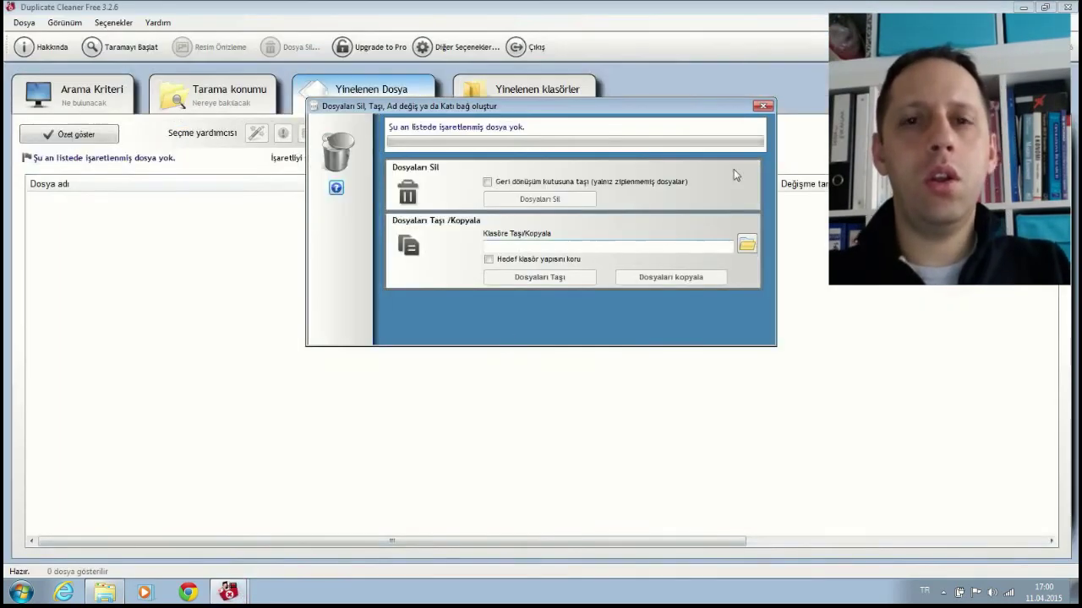
Step: Close the deletion dialog, Duplicate Cleaner and the Music library window to get back to the desktop
click(763, 106)
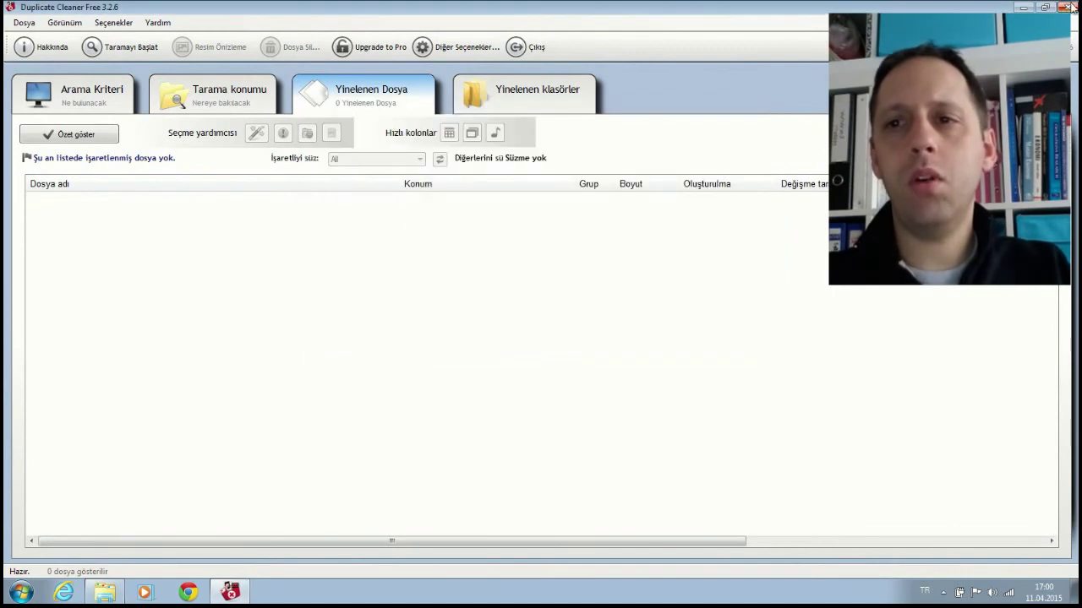
click(1064, 7)
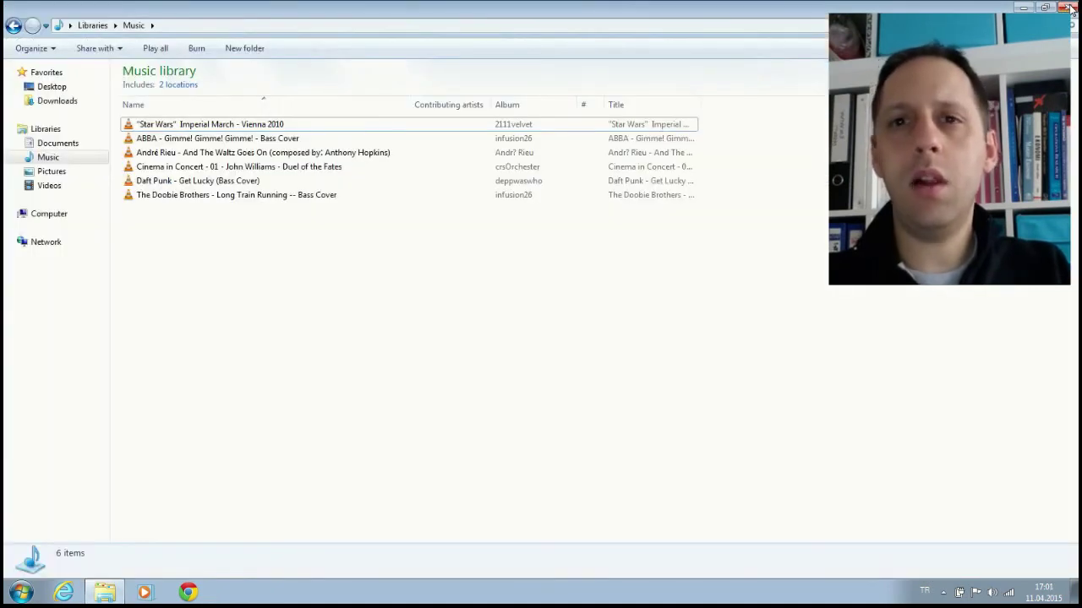
click(1068, 8)
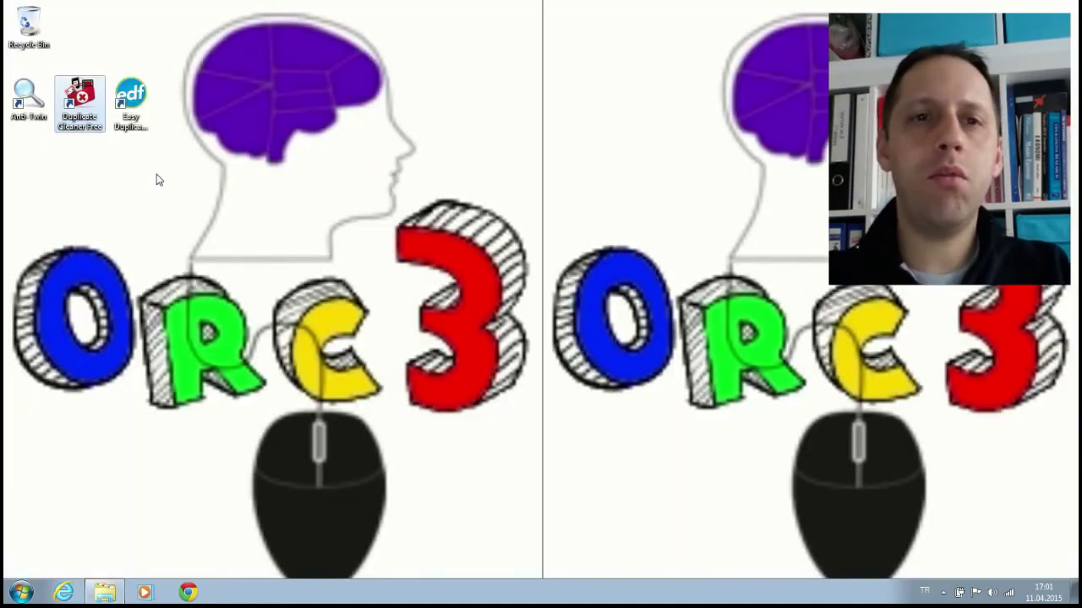
Step: Launch Easy Duplicate Finder from the desktop and dismiss its welcome and registration window
click(135, 101)
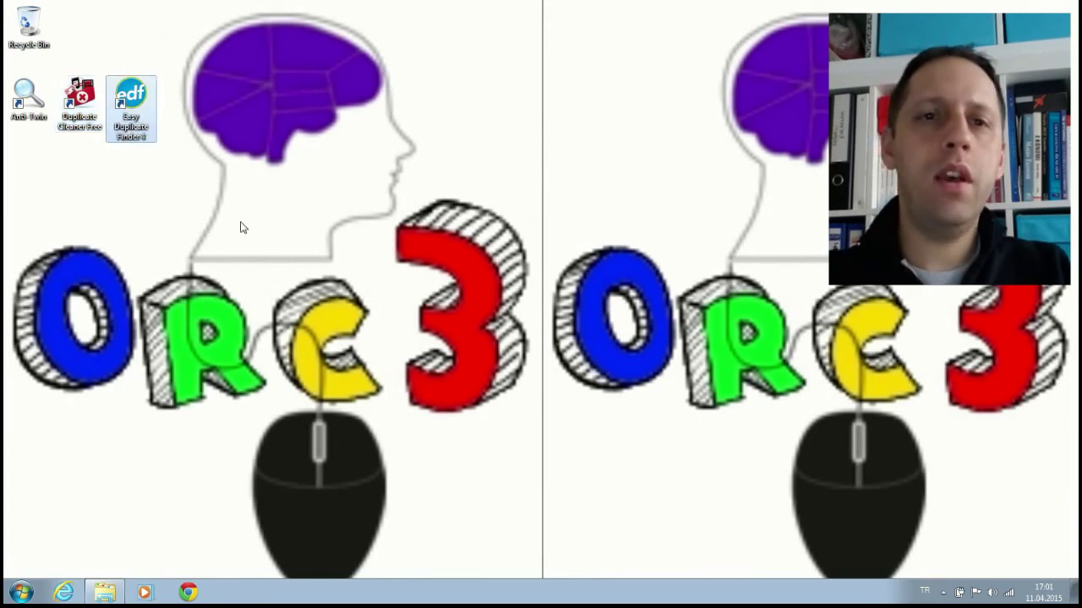
double_click(133, 96)
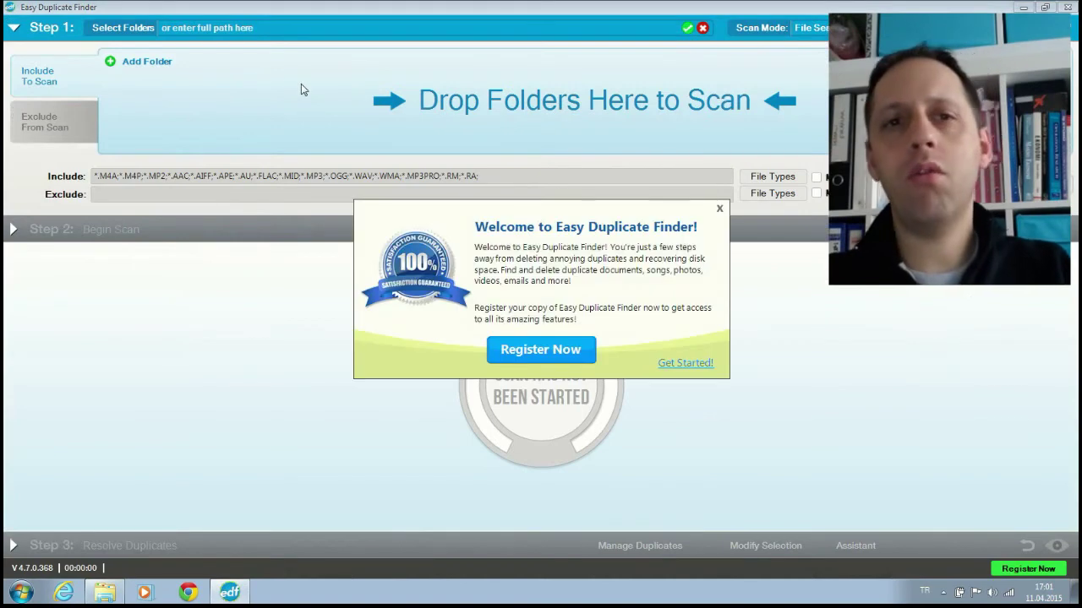
click(718, 211)
click(725, 209)
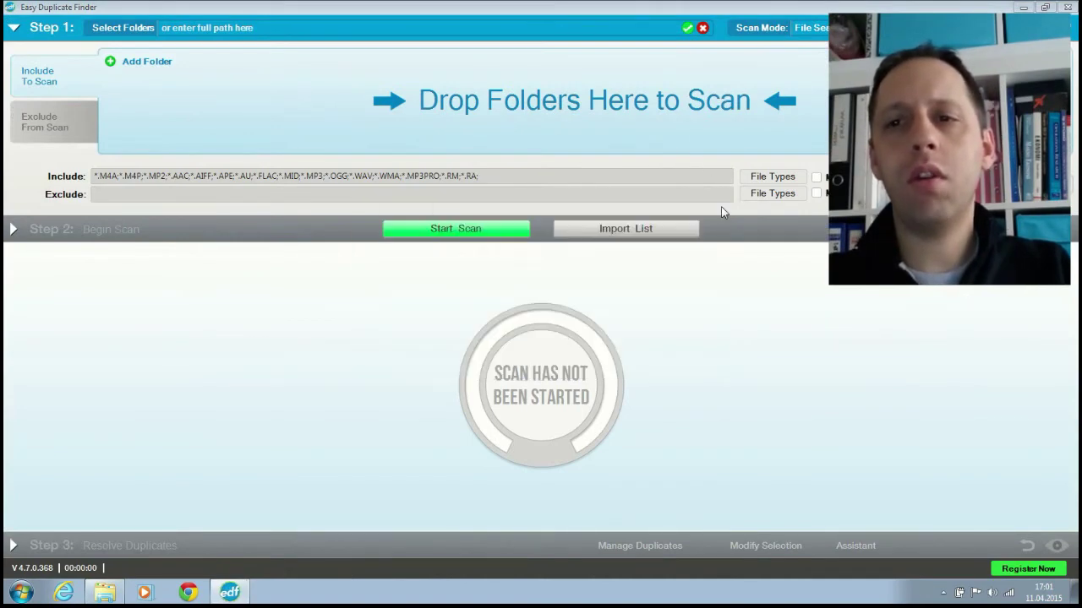